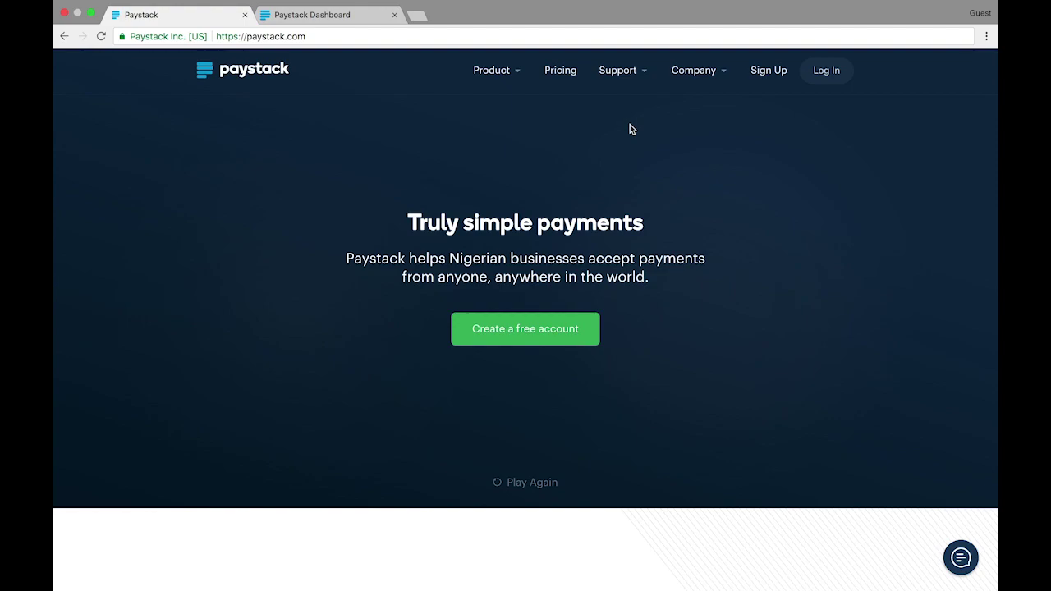
Switch to the Paystack Dashboard and start the Activate Your Business guide
{"action": "left_click", "coordinate": [320, 18]}
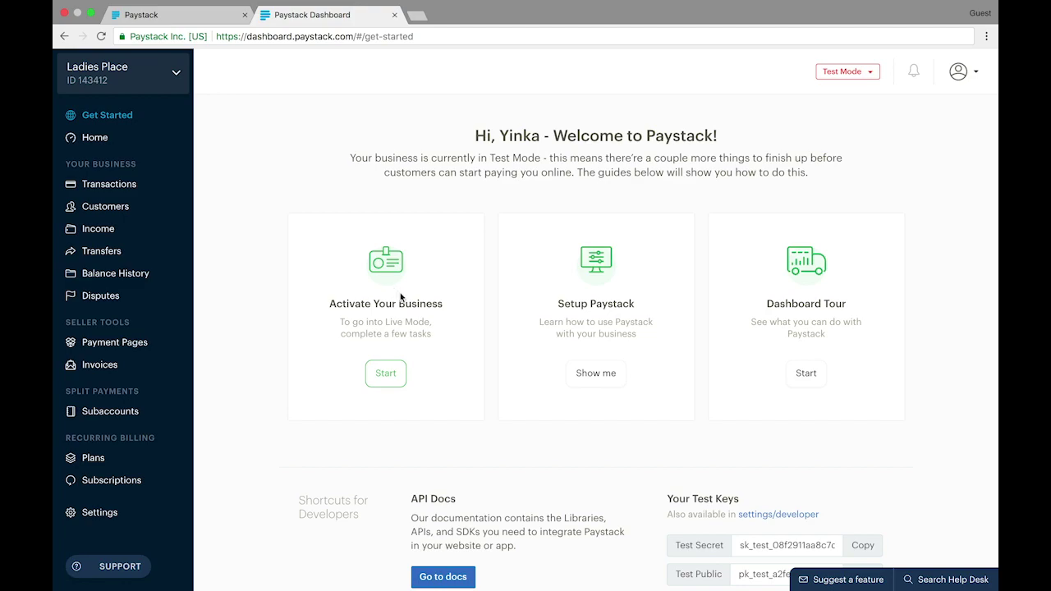
{"action": "left_click", "coordinate": [393, 383]}
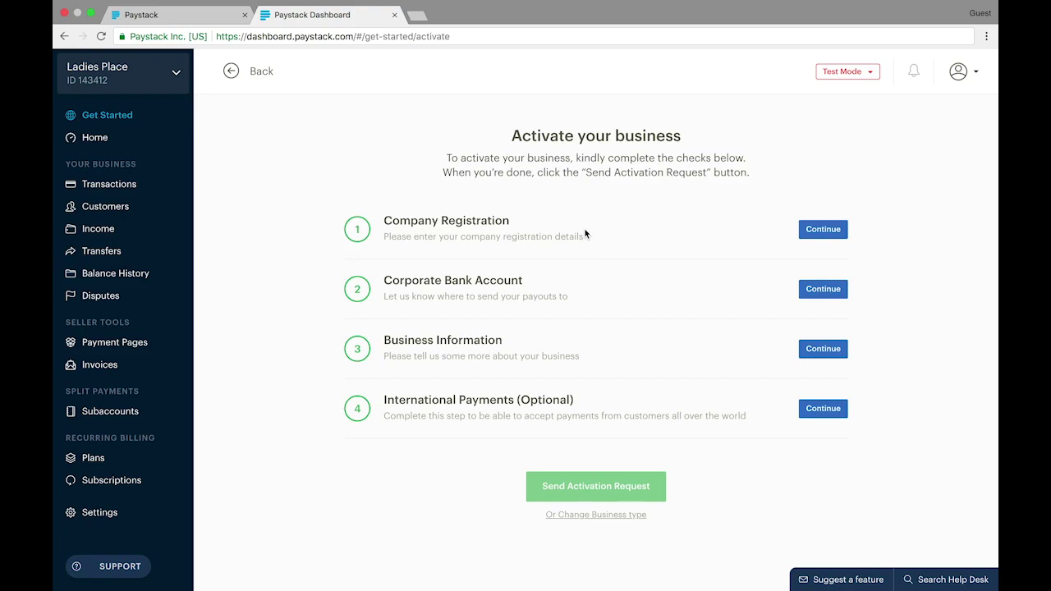
Continue to the Company Registration check on the activation checklist
{"action": "left_click", "coordinate": [831, 236]}
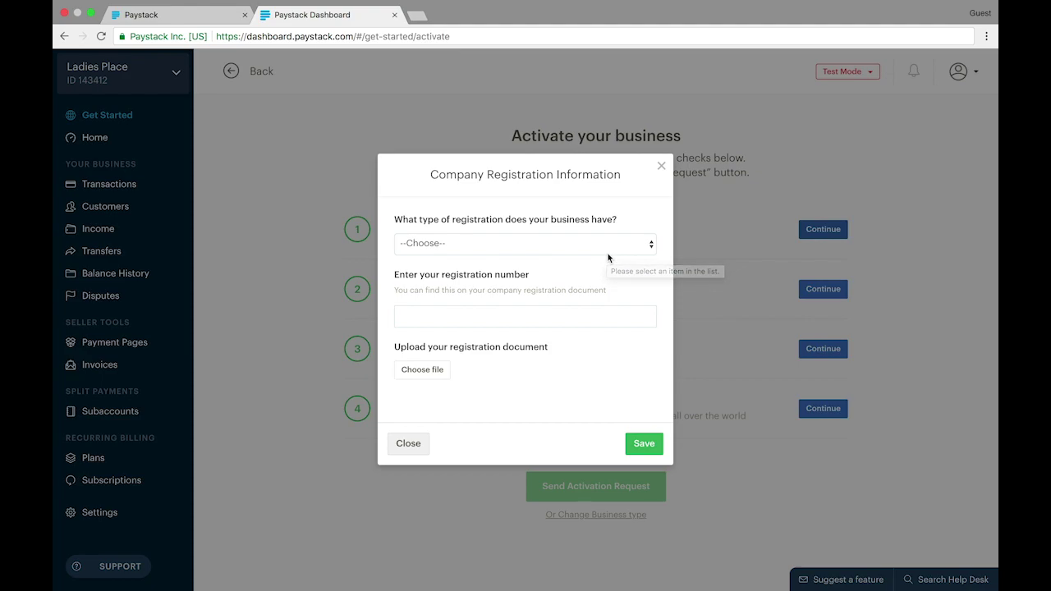
Choose RC Number as the registration type and enter the business's RC number
{"action": "left_click", "coordinate": [608, 259]}
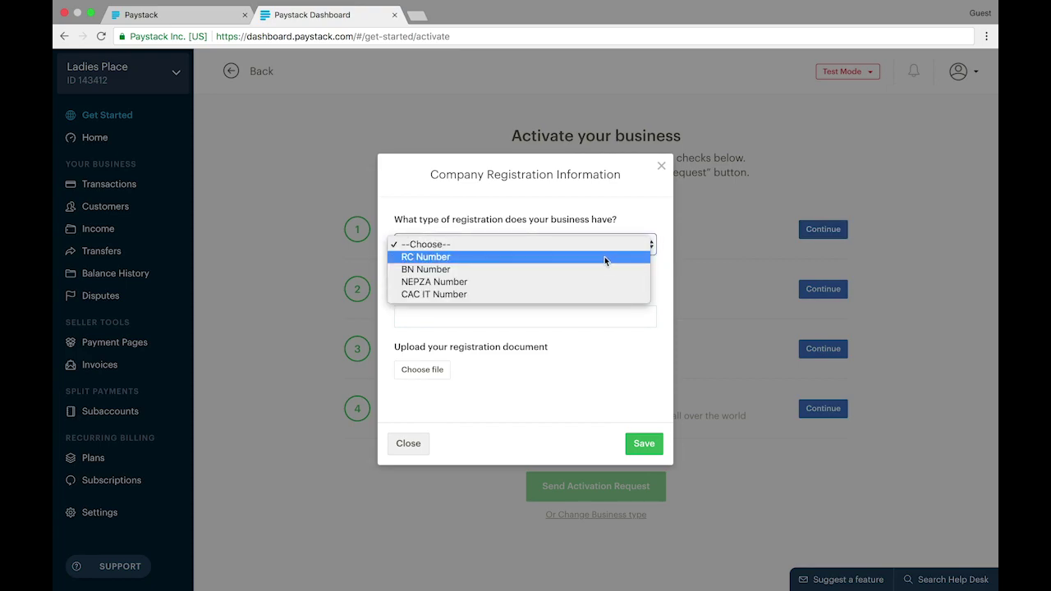
{"action": "left_click", "coordinate": [605, 257]}
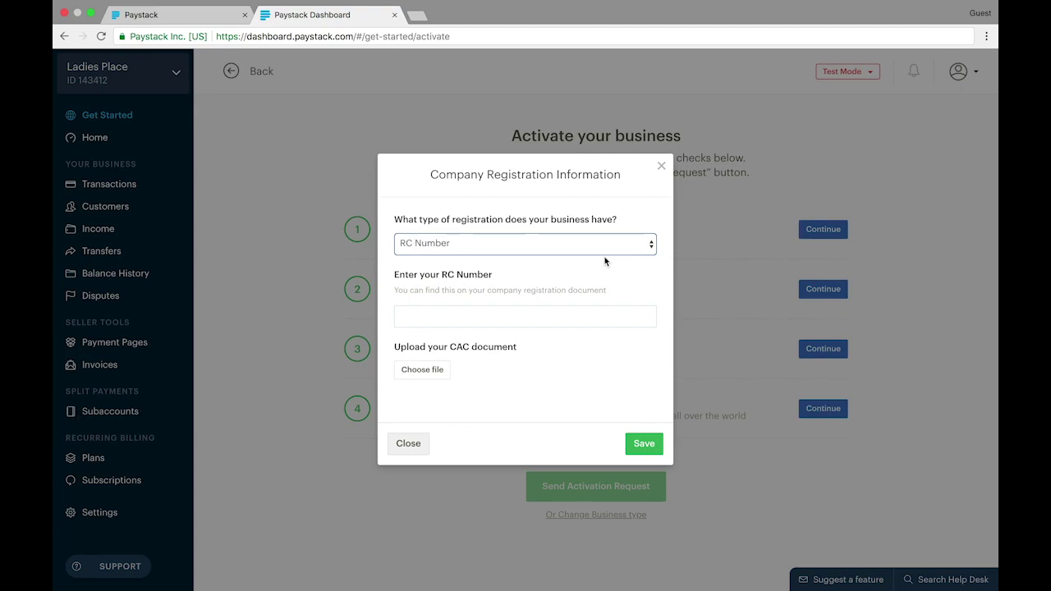
{"action": "left_click", "coordinate": [586, 315]}
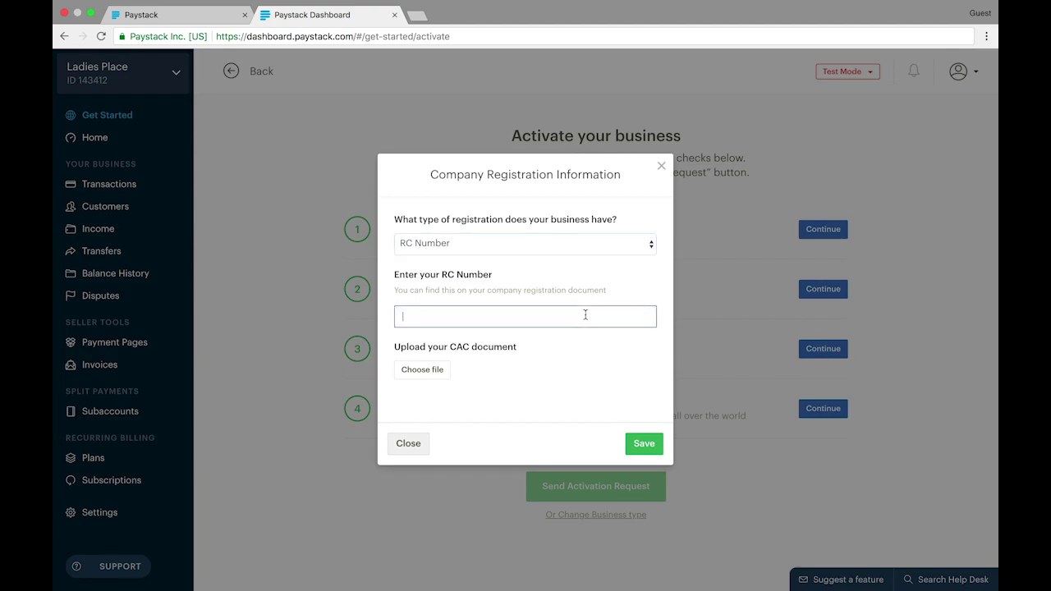
{"action": "type", "text": "123456"}
Upload the 'cac certificate new' PDF as the CAC document and save the registration details
{"action": "left_click", "coordinate": [442, 377]}
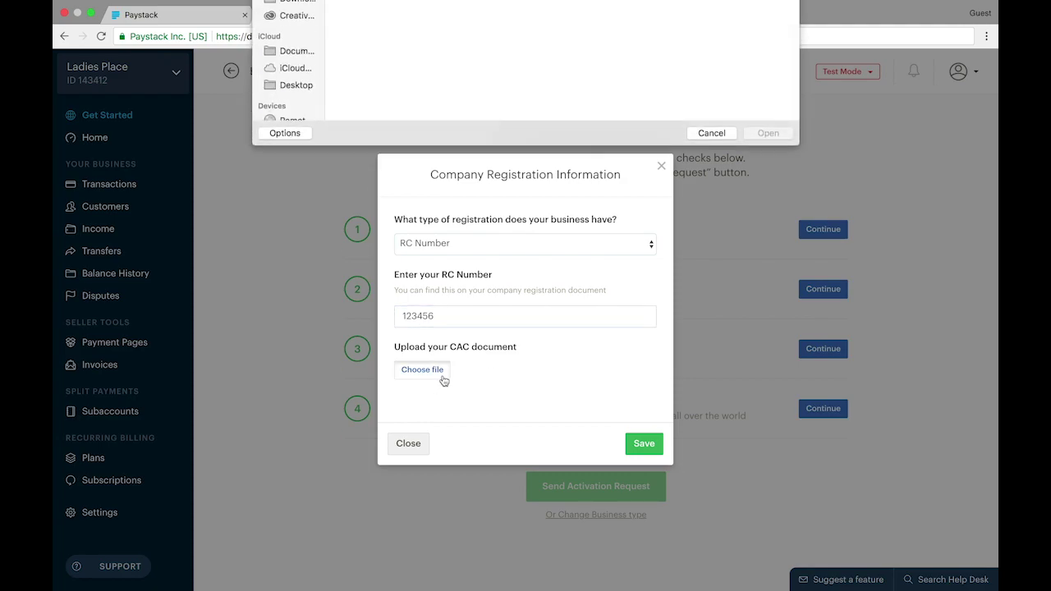
{"action": "double_click", "coordinate": [356, 198]}
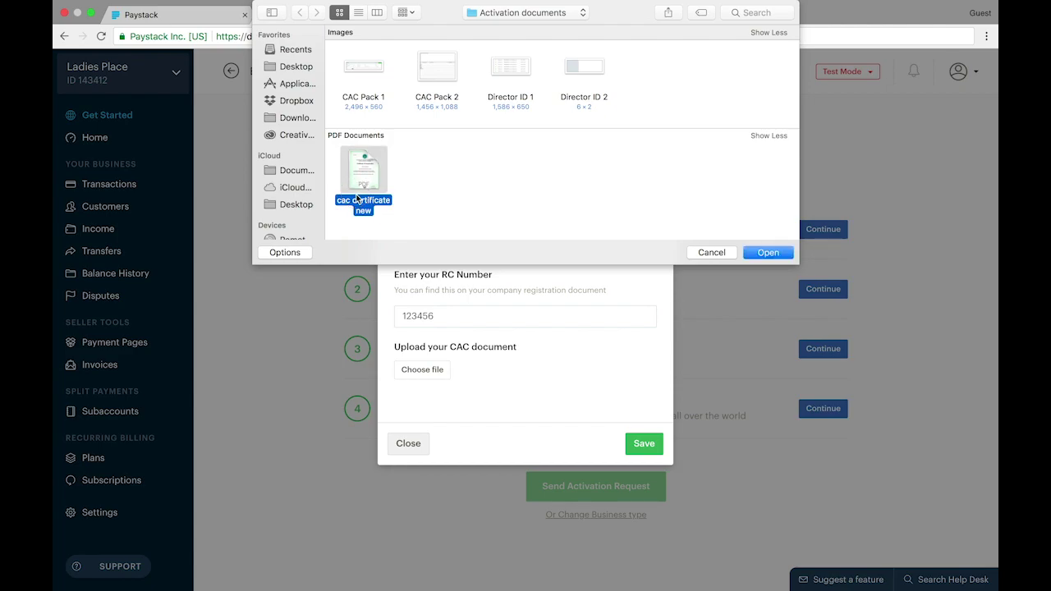
{"action": "double_click", "coordinate": [358, 197]}
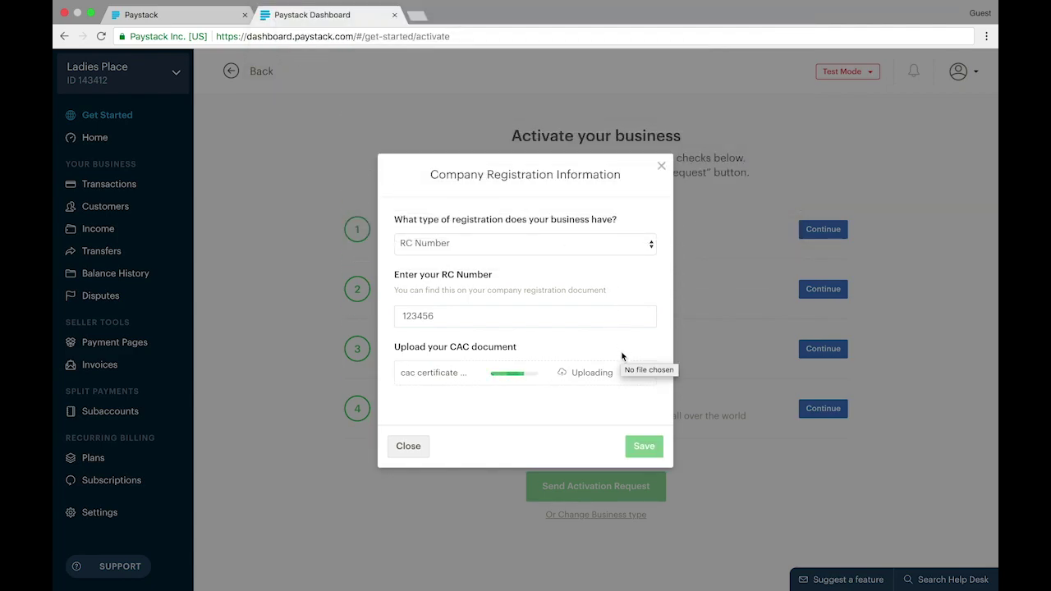
{"action": "left_click", "coordinate": [646, 444]}
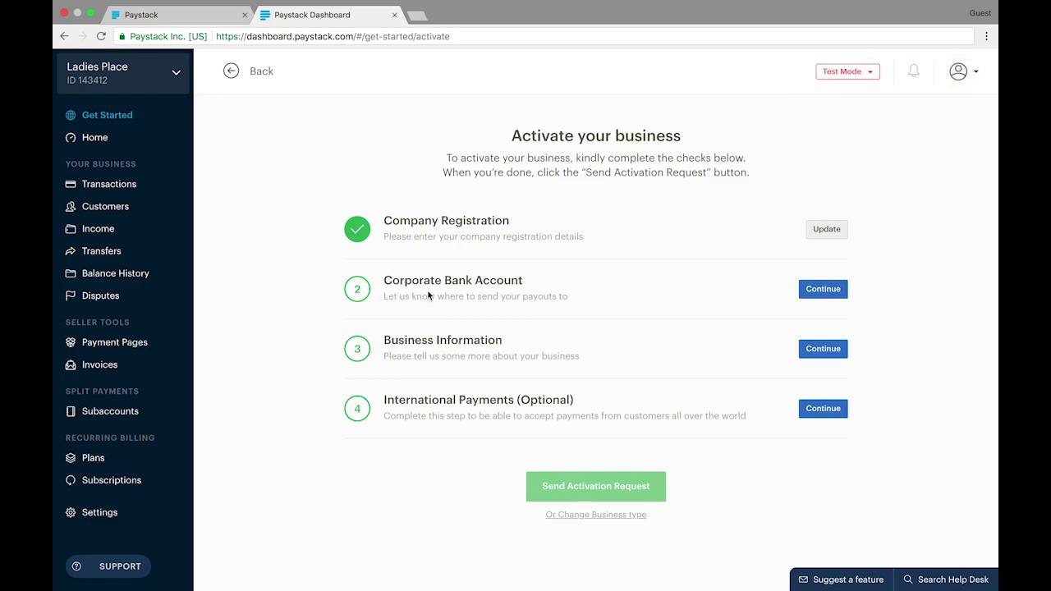
Continue to the Corporate Bank Account check on the activation checklist
{"action": "left_click", "coordinate": [839, 293]}
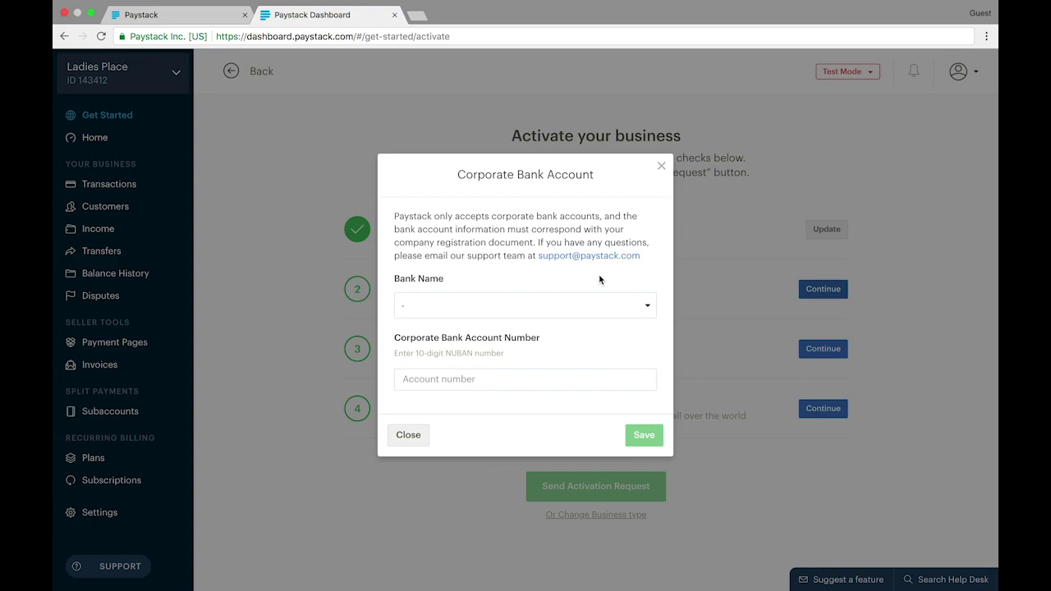
Choose Providus Bank, enter the 10-digit corporate account number, and save the payout details
{"action": "left_click", "coordinate": [478, 316]}
{"action": "left_click", "coordinate": [467, 453]}
{"action": "left_click", "coordinate": [475, 379]}
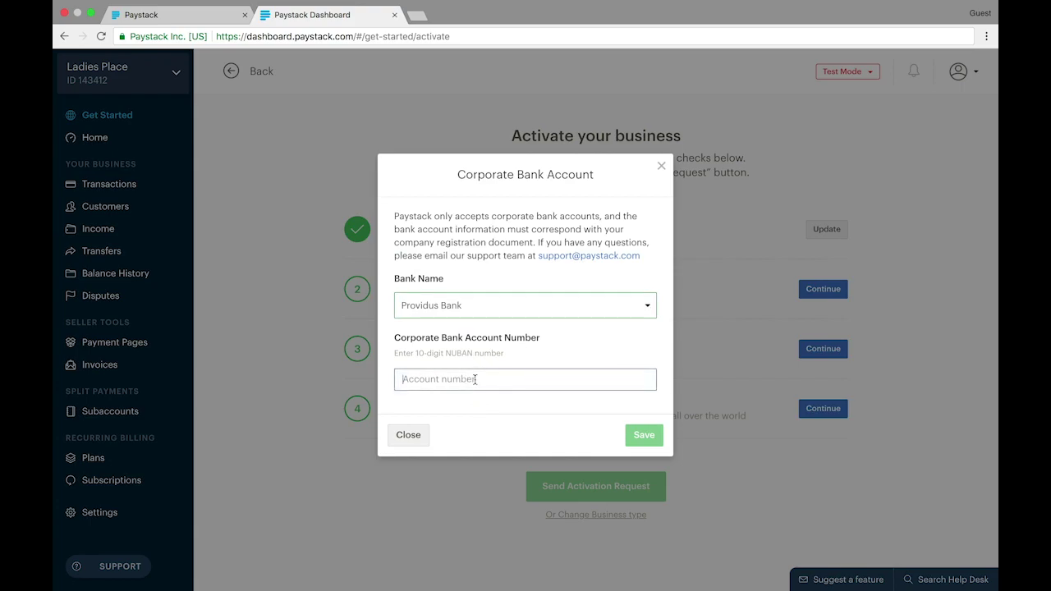
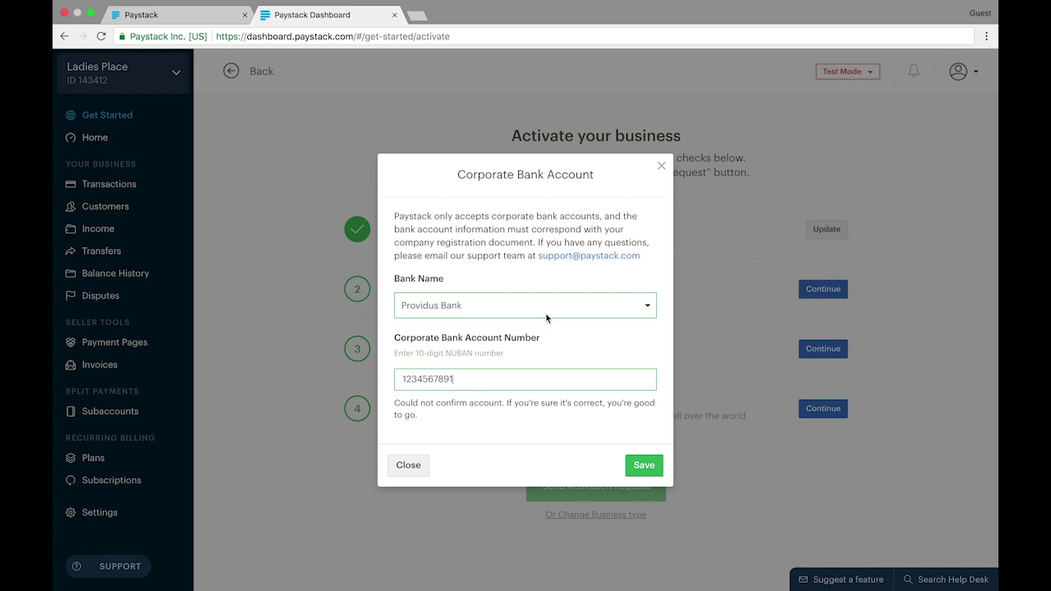
{"action": "left_click", "coordinate": [637, 465]}
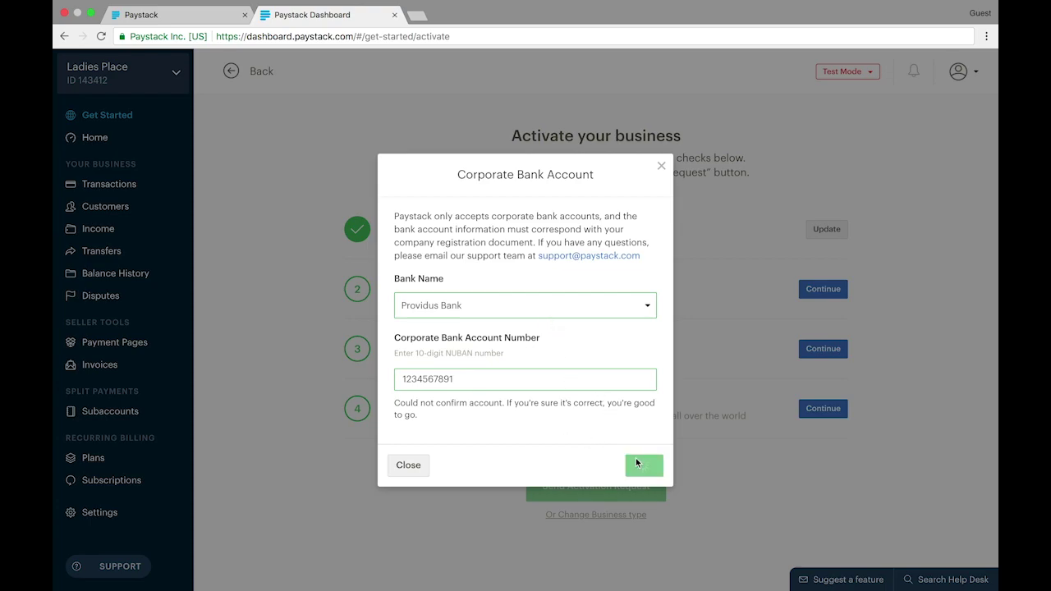
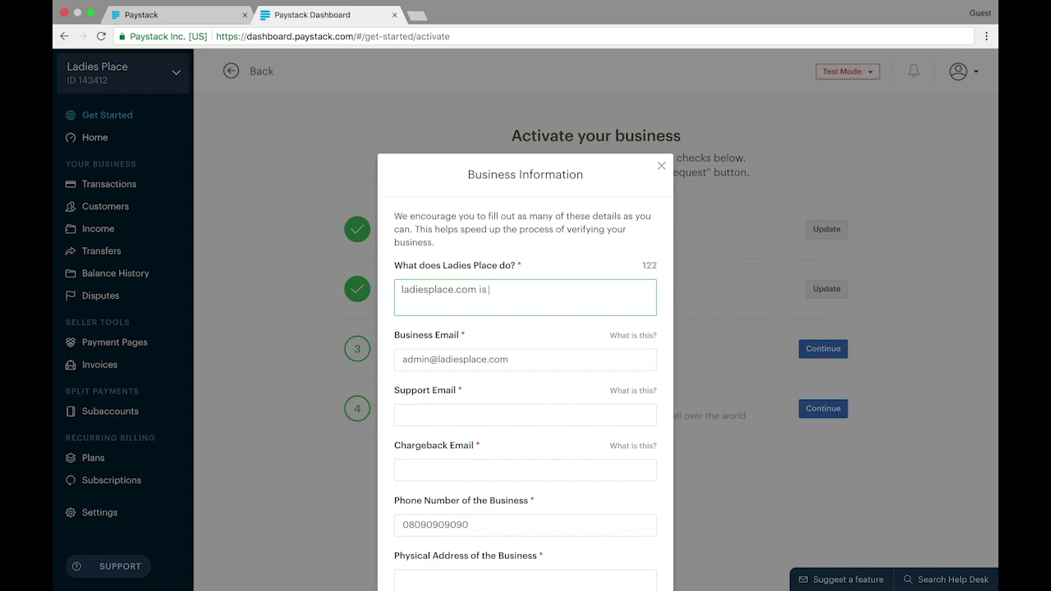
Finish the business description with 'an online store where we sell female wears and accessories.'
{"action": "type", "text": "online store where we se"}
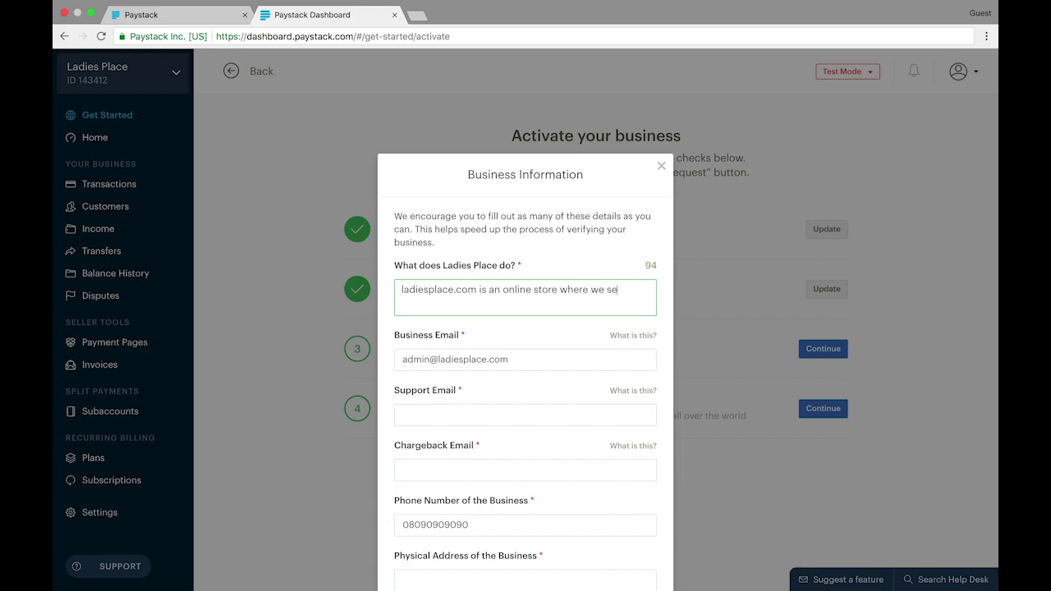
{"action": "type", "text": "ll female wears and accessories."}
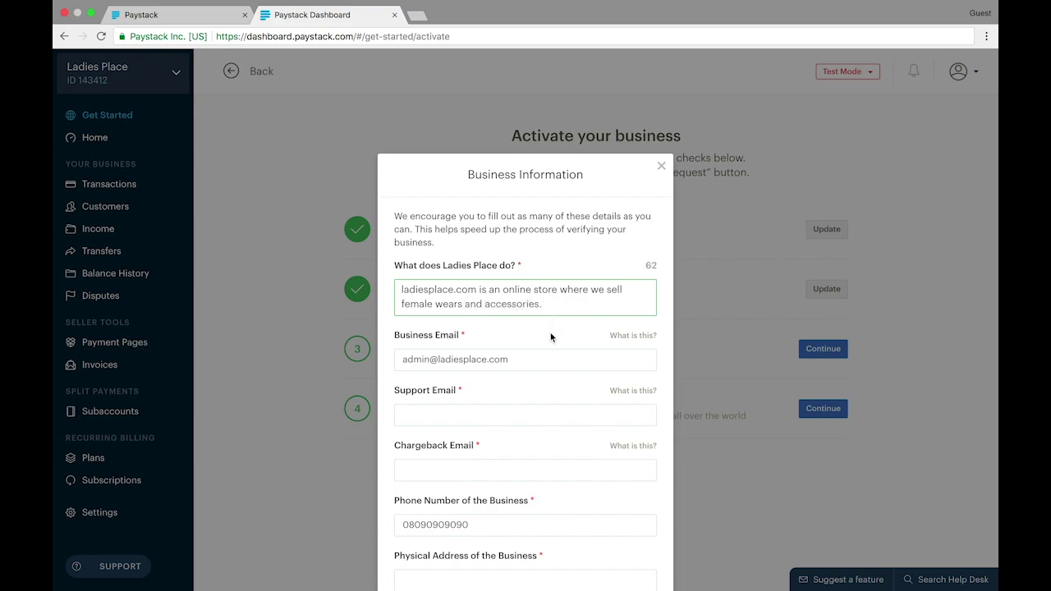
Review the business email entry, then move on to the Support Email field
{"action": "scroll", "coordinate": [550, 333], "scroll_direction": "down", "scroll_amount": 1}
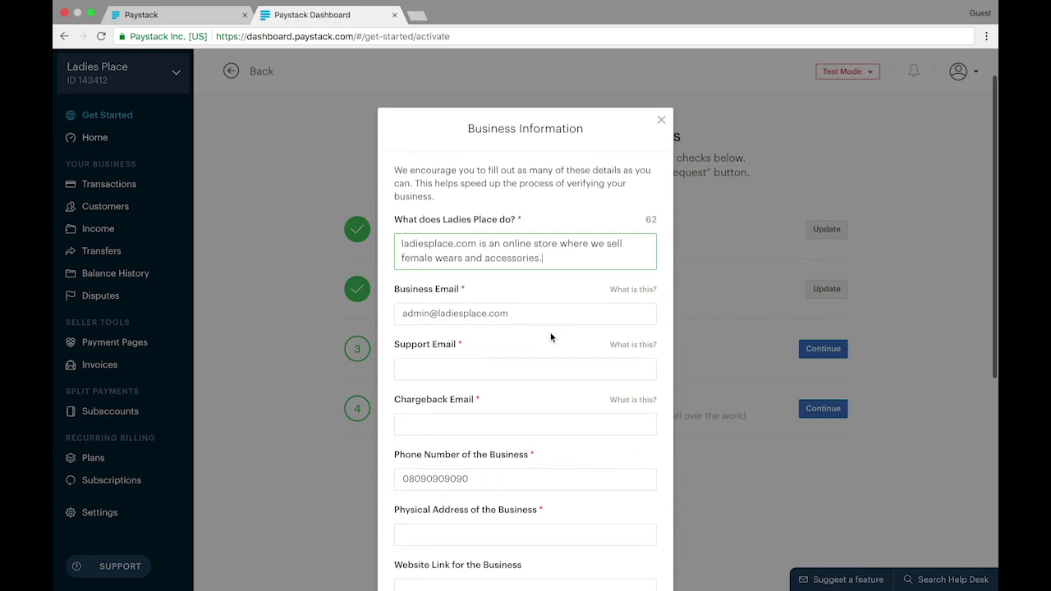
{"action": "left_click", "coordinate": [551, 321]}
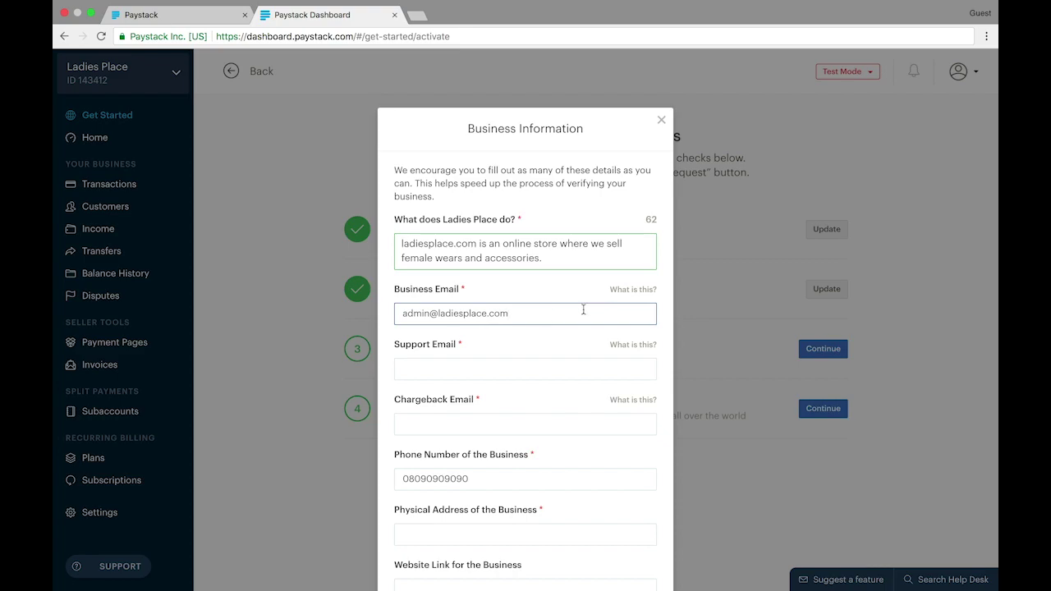
{"action": "scroll", "coordinate": [583, 309], "scroll_direction": "down", "scroll_amount": 1}
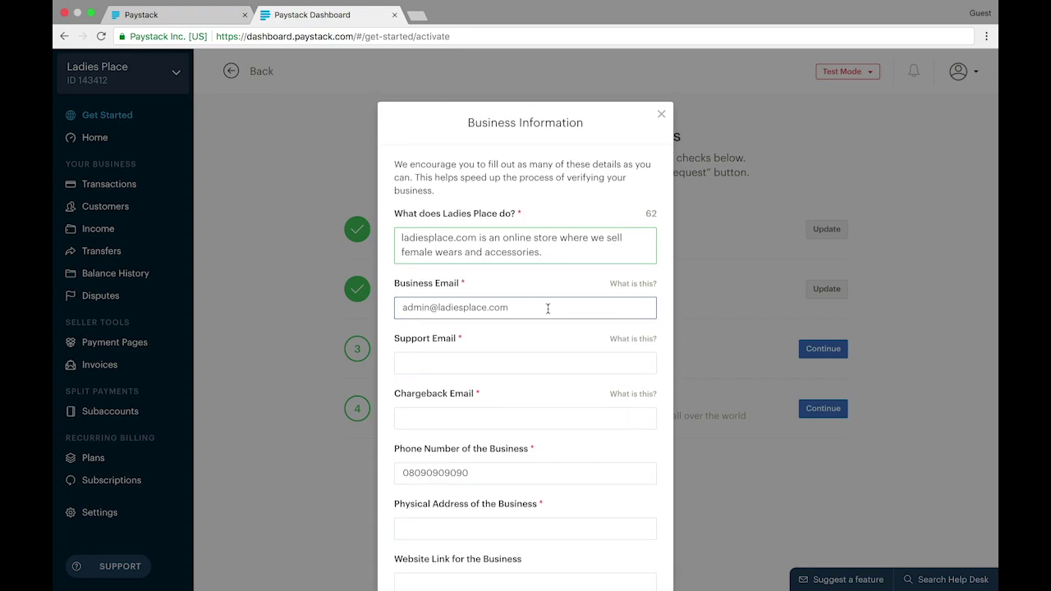
{"action": "left_click", "coordinate": [419, 306]}
{"action": "scroll", "coordinate": [486, 307], "scroll_direction": "down", "scroll_amount": 2}
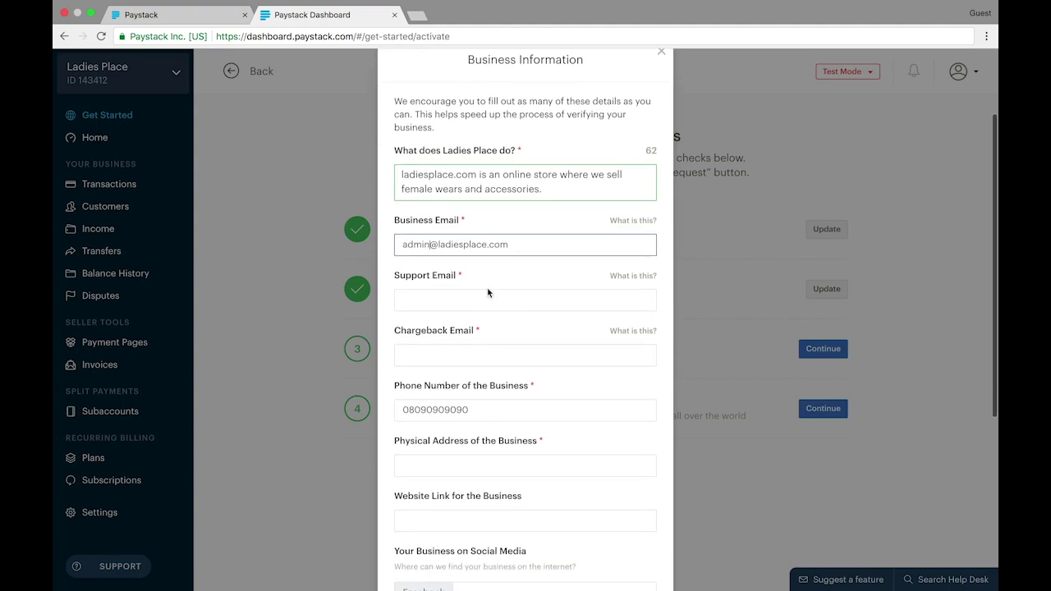
{"action": "left_click", "coordinate": [516, 302]}
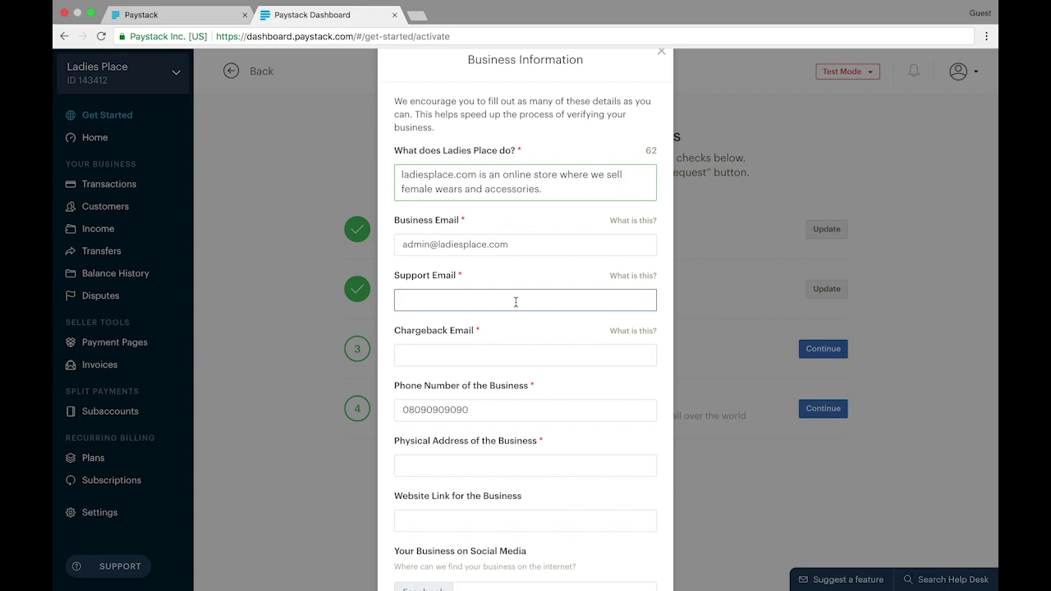
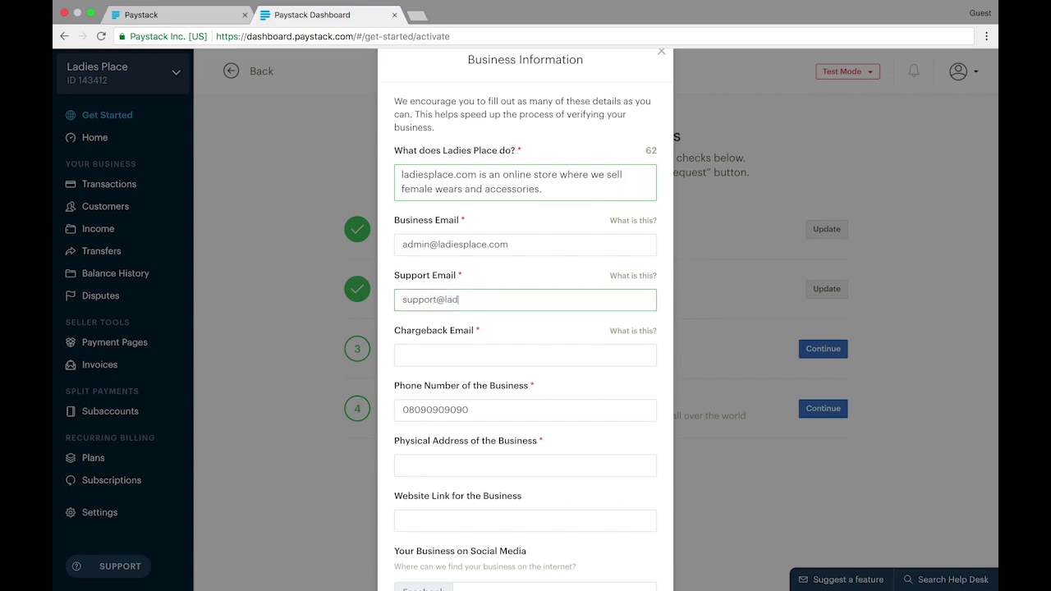
Enter the store's support and chargebacks addresses on the ladiesplace.com domain
{"action": "scroll", "coordinate": [543, 342], "scroll_direction": "down", "scroll_amount": 1}
{"action": "left_click", "coordinate": [542, 339]}
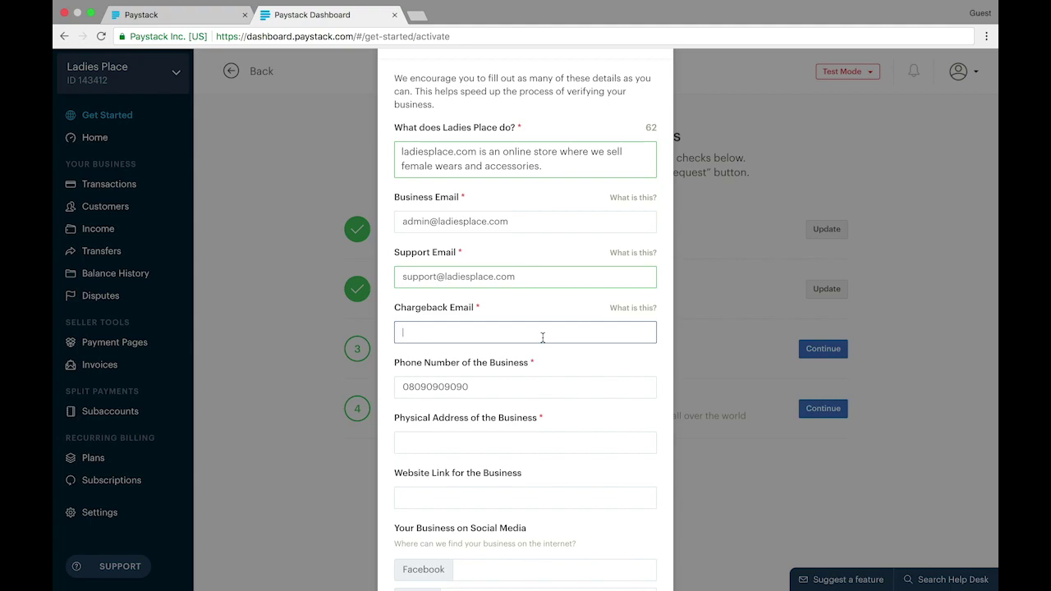
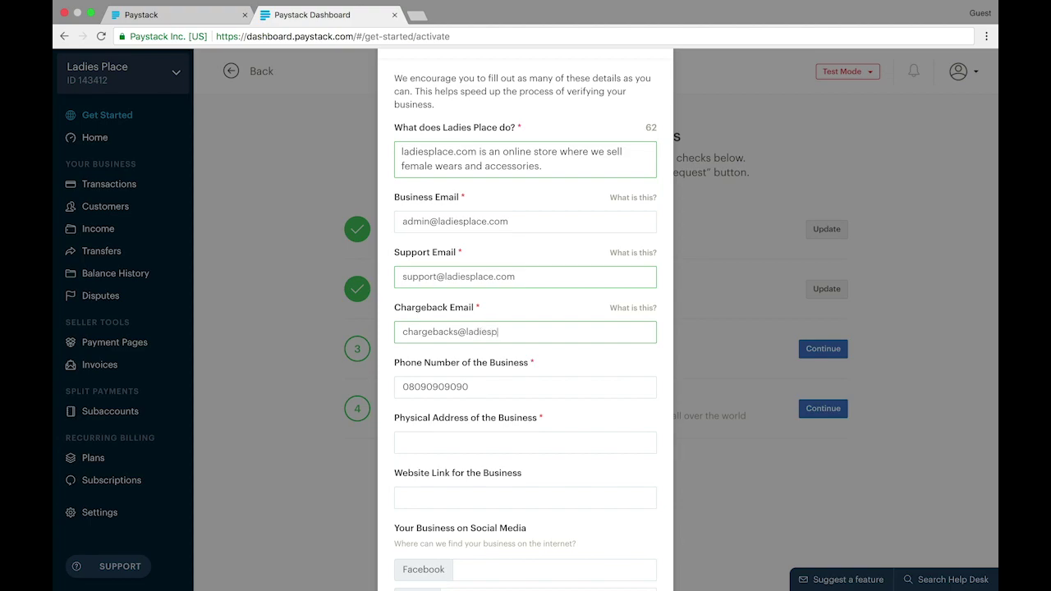
Check the business phone number entry further down the form
{"action": "scroll", "coordinate": [546, 350], "scroll_direction": "down", "scroll_amount": 1}
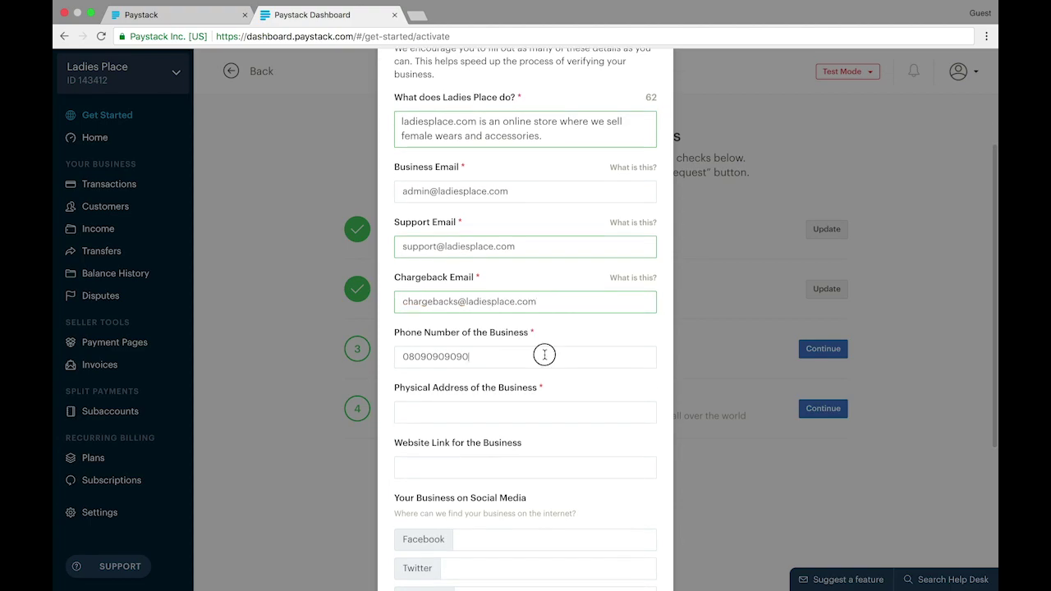
{"action": "left_click", "coordinate": [545, 355]}
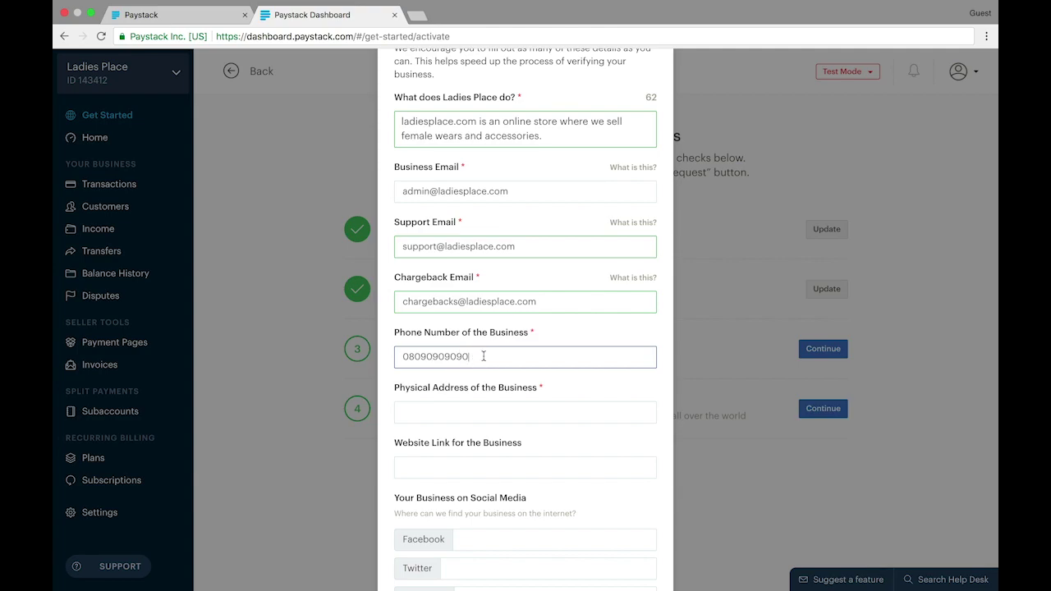
{"action": "scroll", "coordinate": [472, 357], "scroll_direction": "down", "scroll_amount": 1}
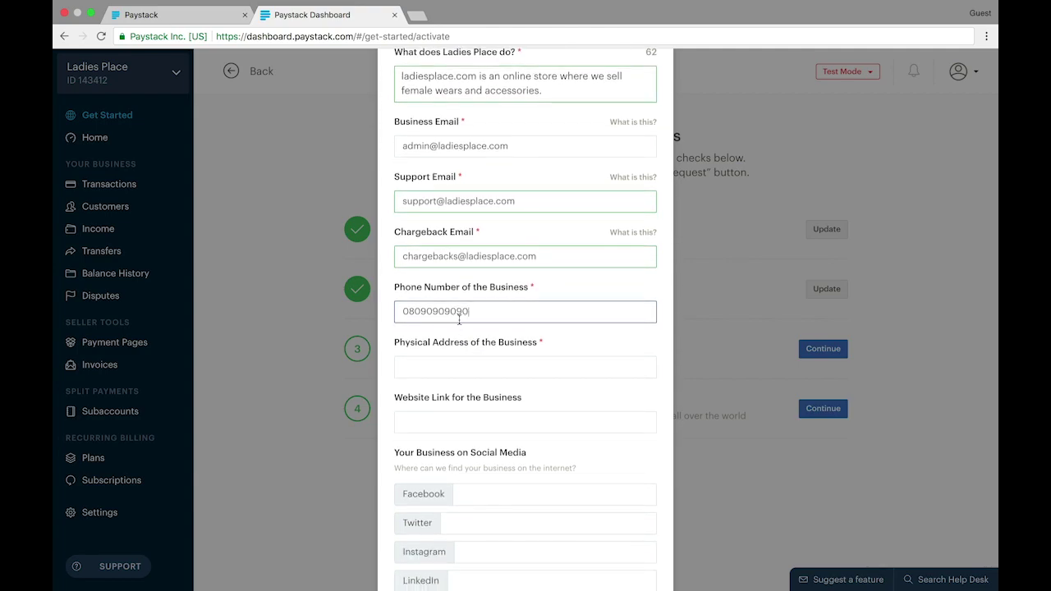
{"action": "scroll", "coordinate": [459, 321], "scroll_direction": "down", "scroll_amount": 1}
Enter the business's physical address, correcting the Ikeja spelling
{"action": "left_click", "coordinate": [459, 322]}
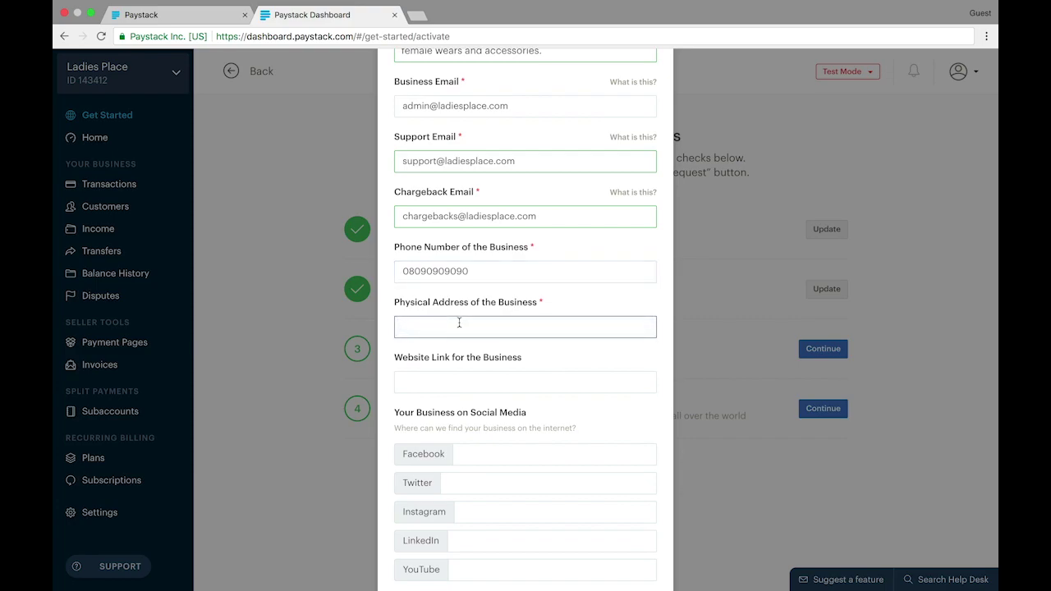
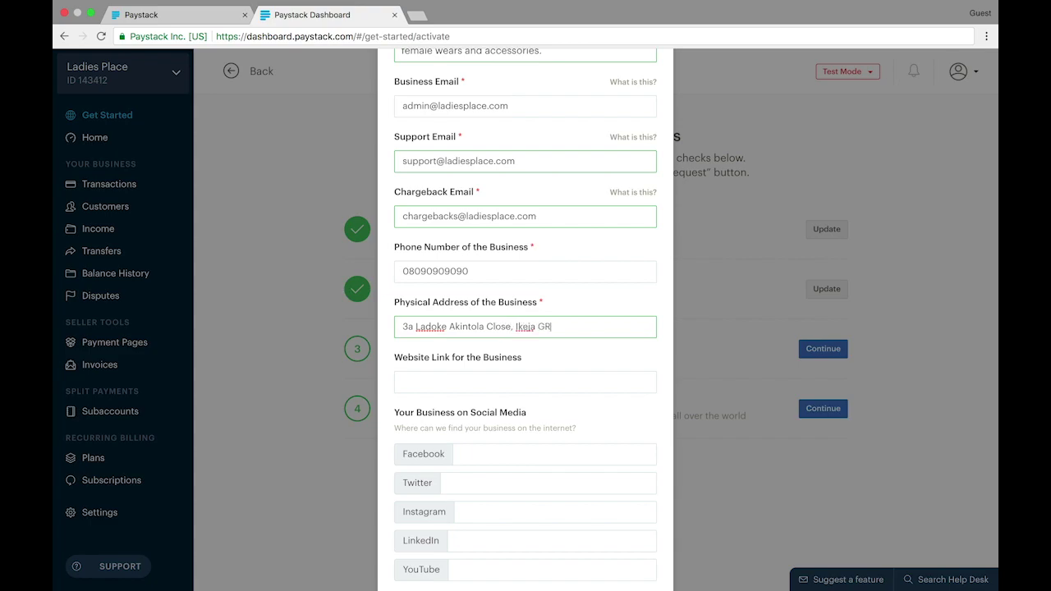
Set the business website to ladiesplace.com
{"action": "scroll", "coordinate": [491, 372], "scroll_direction": "down", "scroll_amount": 2}
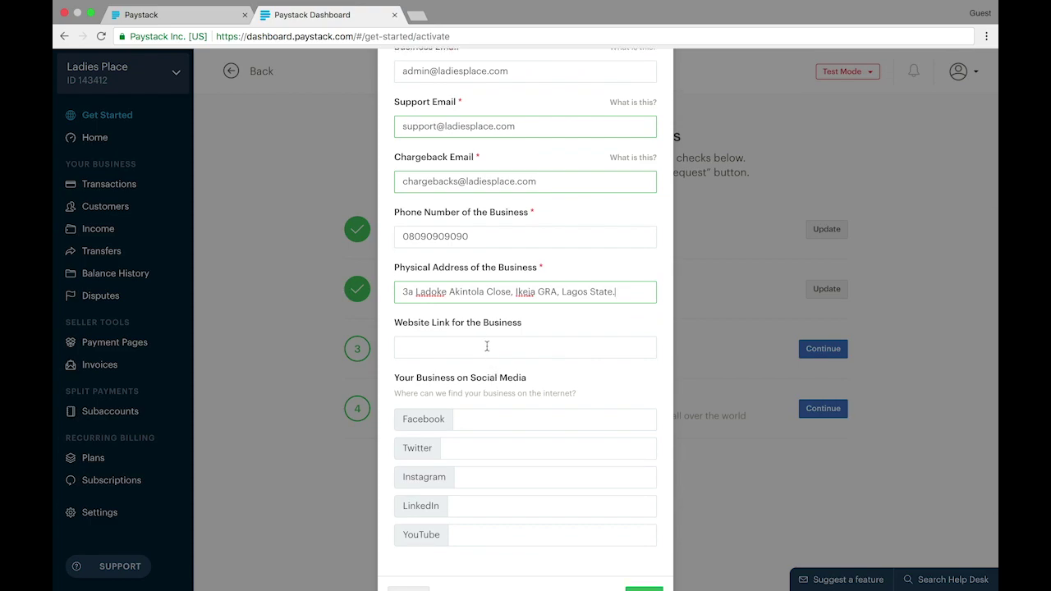
{"action": "left_click", "coordinate": [487, 346]}
{"action": "type", "text": "ladies"}
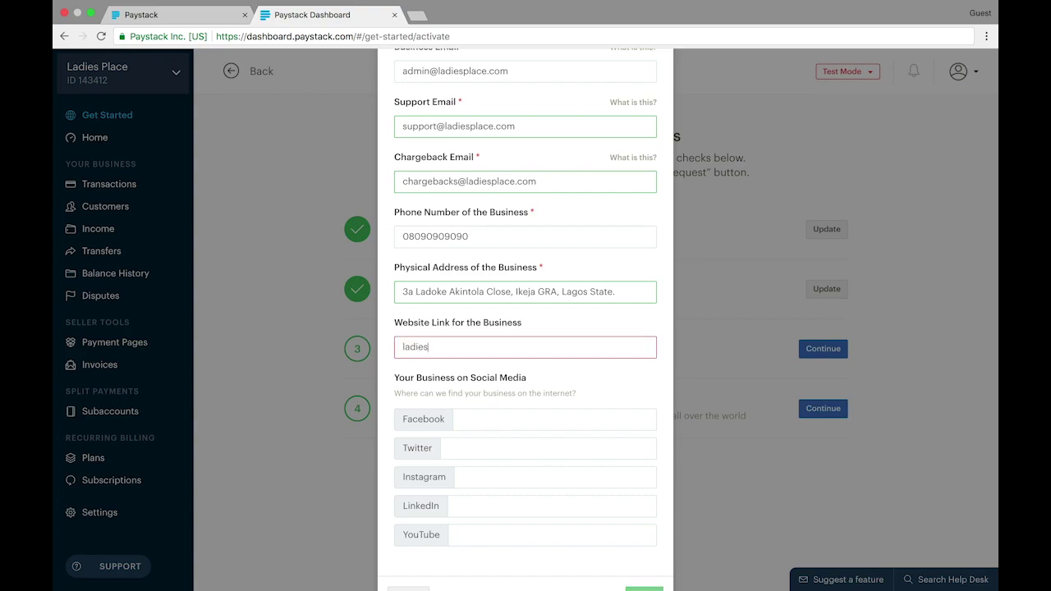
{"action": "type", "text": "place.com"}
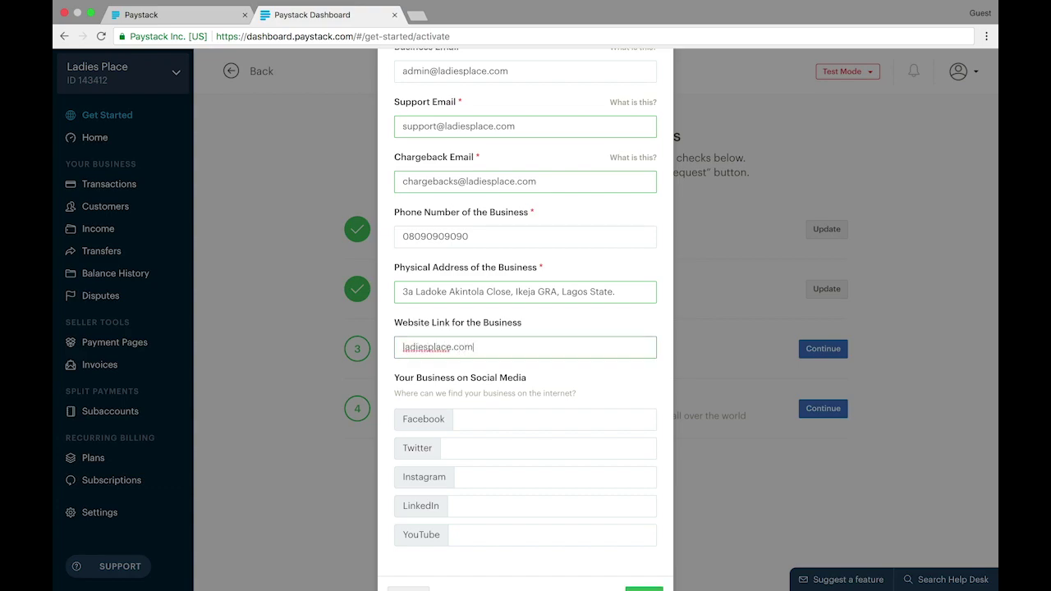
{"action": "scroll", "coordinate": [495, 454], "scroll_direction": "down", "scroll_amount": 3}
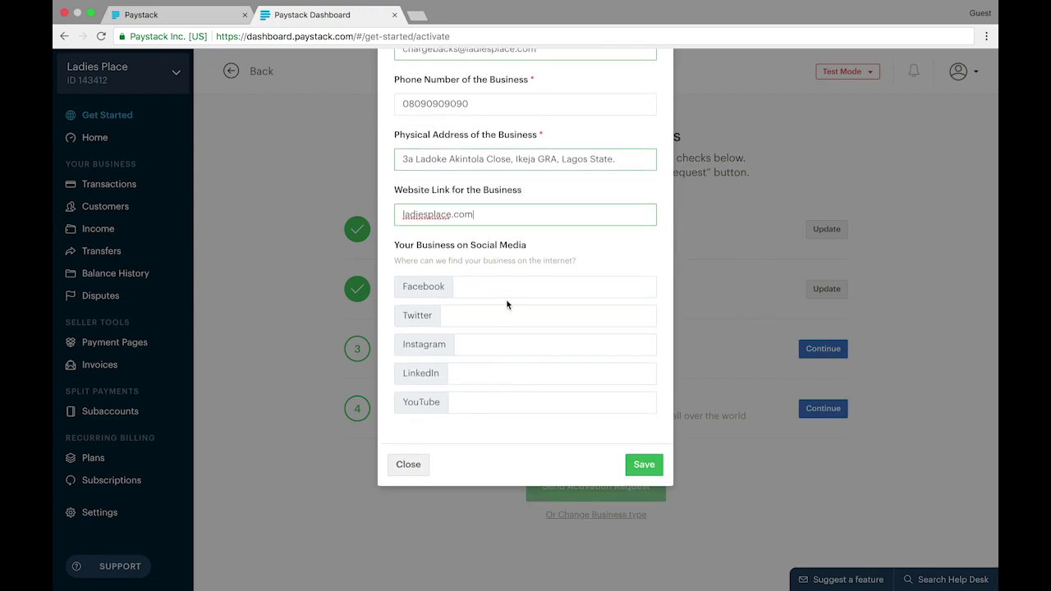
{"action": "scroll", "coordinate": [507, 302], "scroll_direction": "up", "scroll_amount": 3}
{"action": "scroll", "coordinate": [507, 305], "scroll_direction": "up", "scroll_amount": 4}
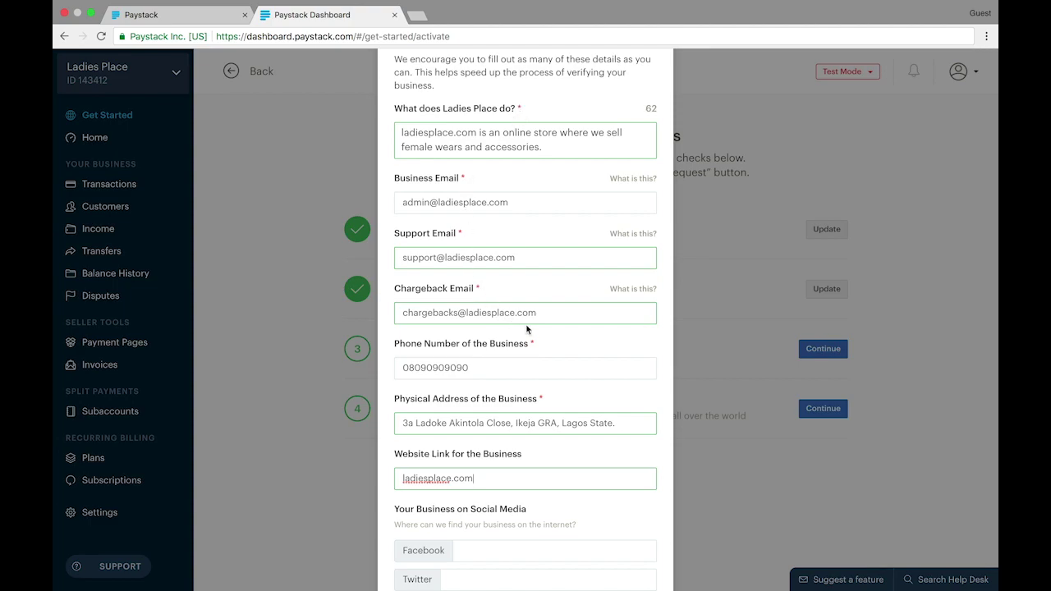
{"action": "scroll", "coordinate": [539, 378], "scroll_direction": "down", "scroll_amount": 3}
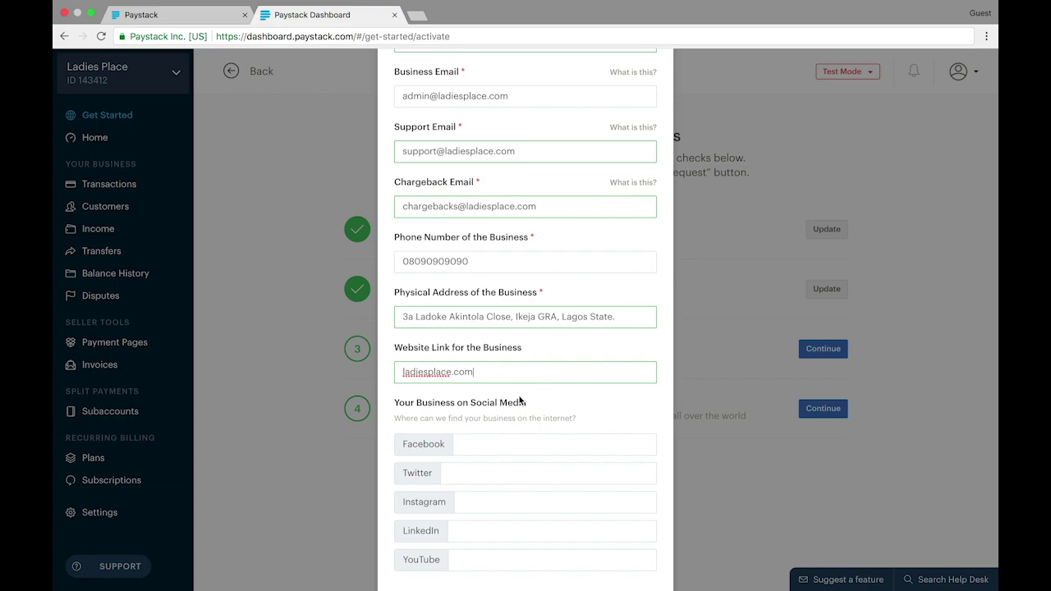
Recheck the website link and save the Business Information form
{"action": "left_click", "coordinate": [510, 370]}
{"action": "scroll", "coordinate": [496, 464], "scroll_direction": "down", "scroll_amount": 2}
{"action": "scroll", "coordinate": [551, 321], "scroll_direction": "up", "scroll_amount": 5}
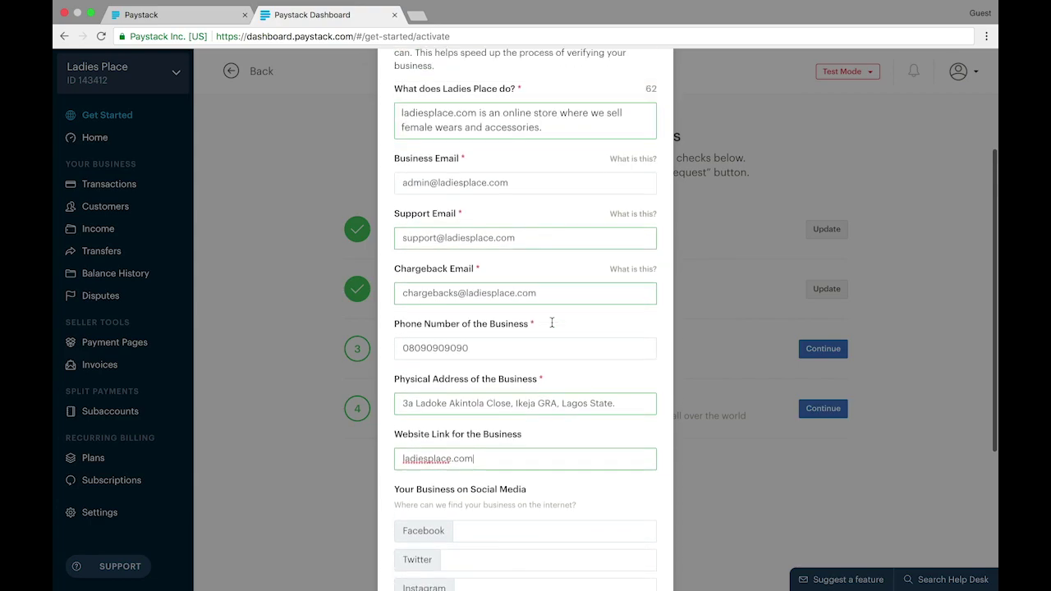
{"action": "scroll", "coordinate": [551, 322], "scroll_direction": "down", "scroll_amount": 1}
{"action": "scroll", "coordinate": [560, 366], "scroll_direction": "down", "scroll_amount": 5}
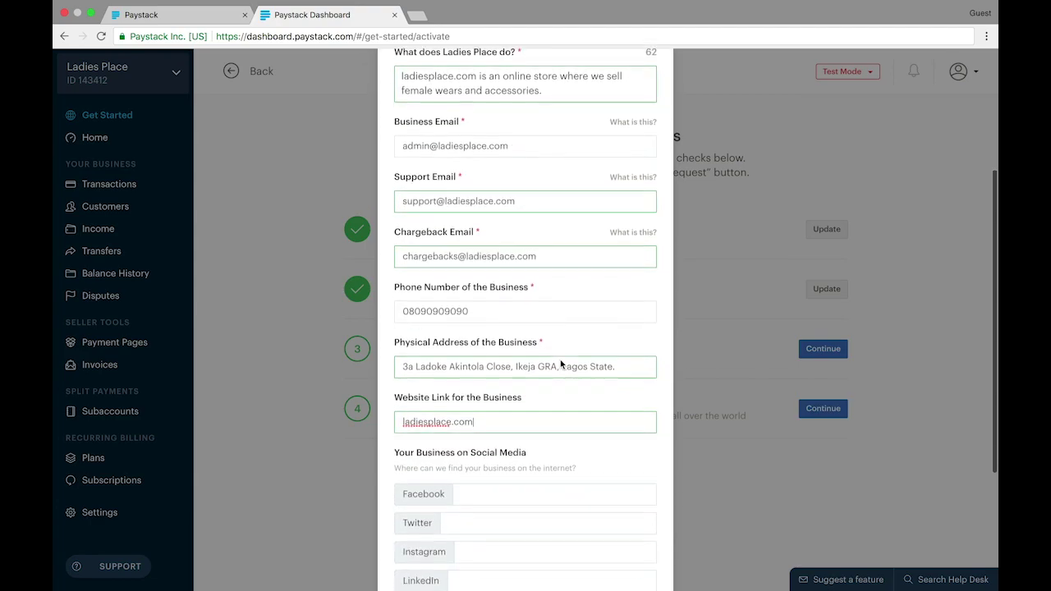
{"action": "left_click", "coordinate": [635, 526]}
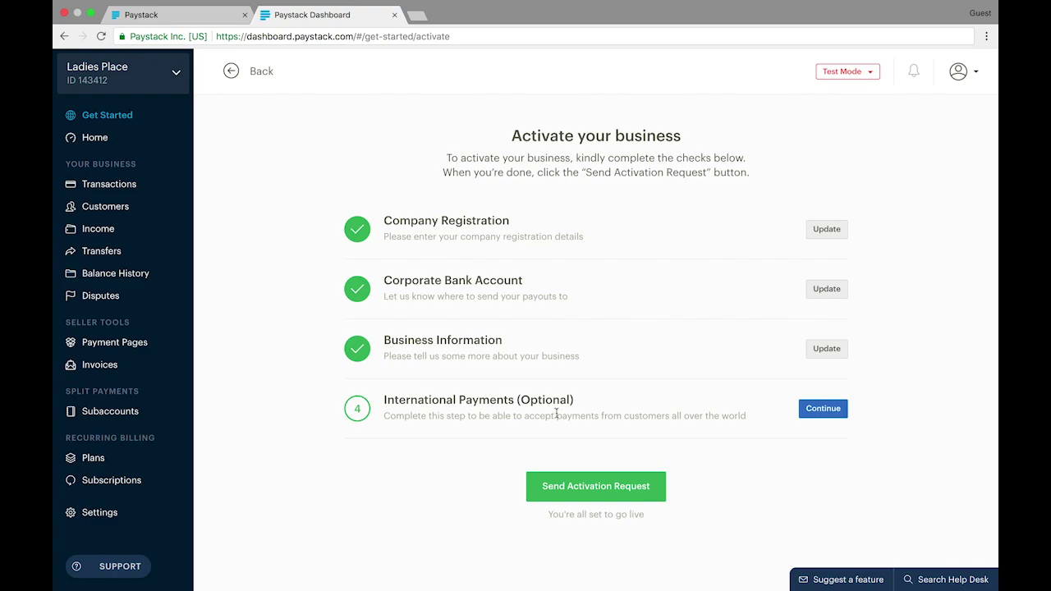
Open the International Payments (Optional) activation check
{"action": "left_click", "coordinate": [817, 417]}
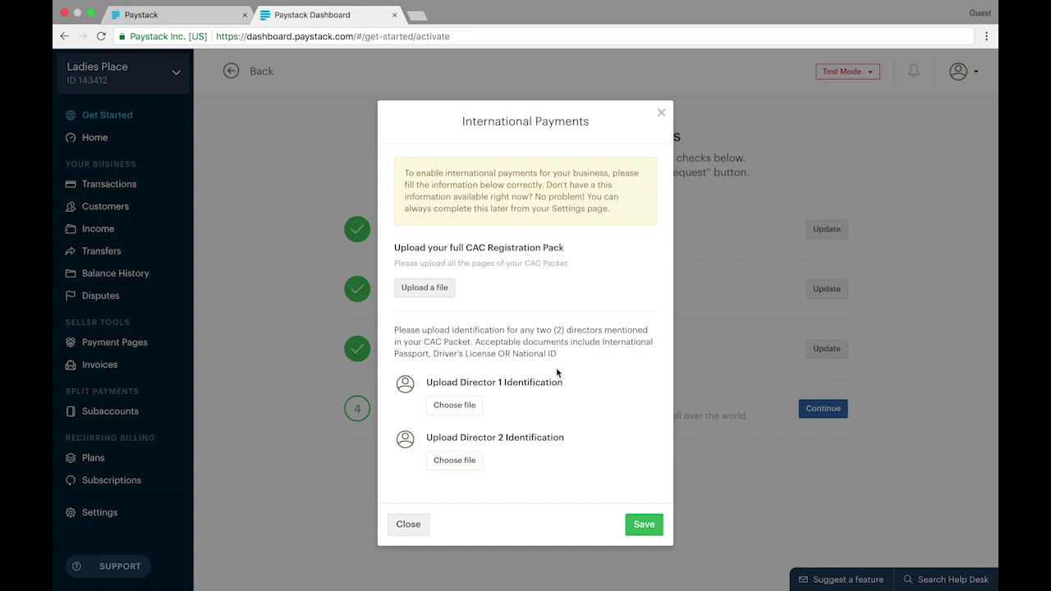
Attach CAC Pack 1.png, then CAC Pack 2.png, to the CAC Registration Pack upload
{"action": "left_click", "coordinate": [416, 288]}
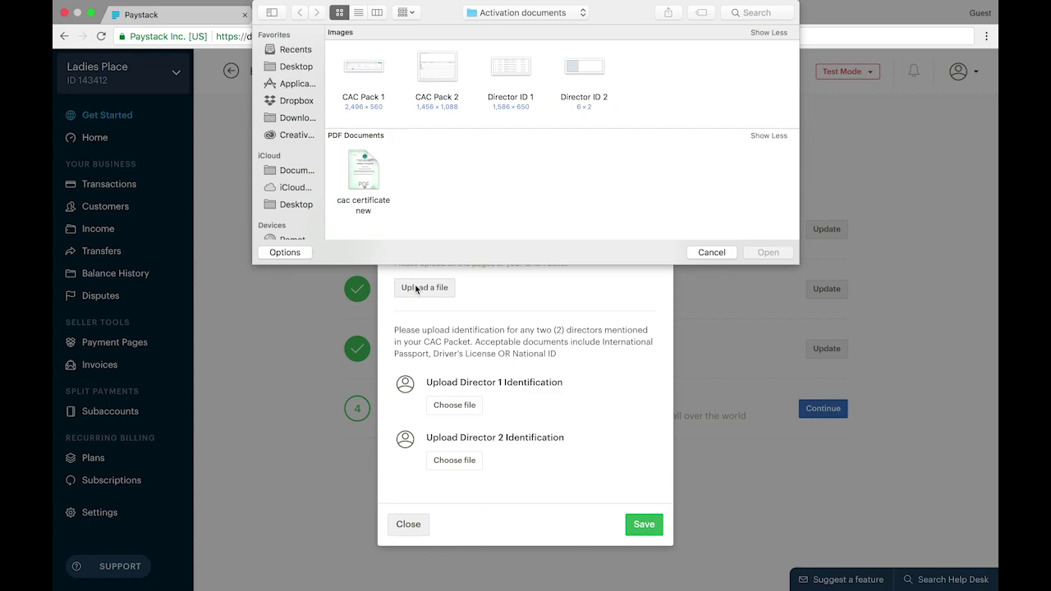
{"action": "double_click", "coordinate": [363, 72]}
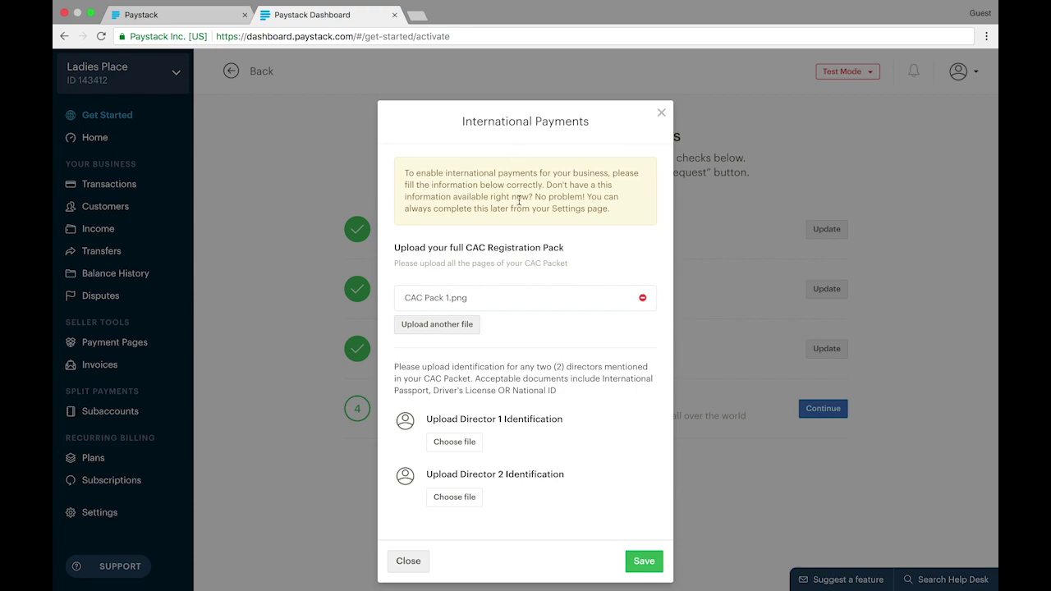
{"action": "left_click", "coordinate": [448, 335]}
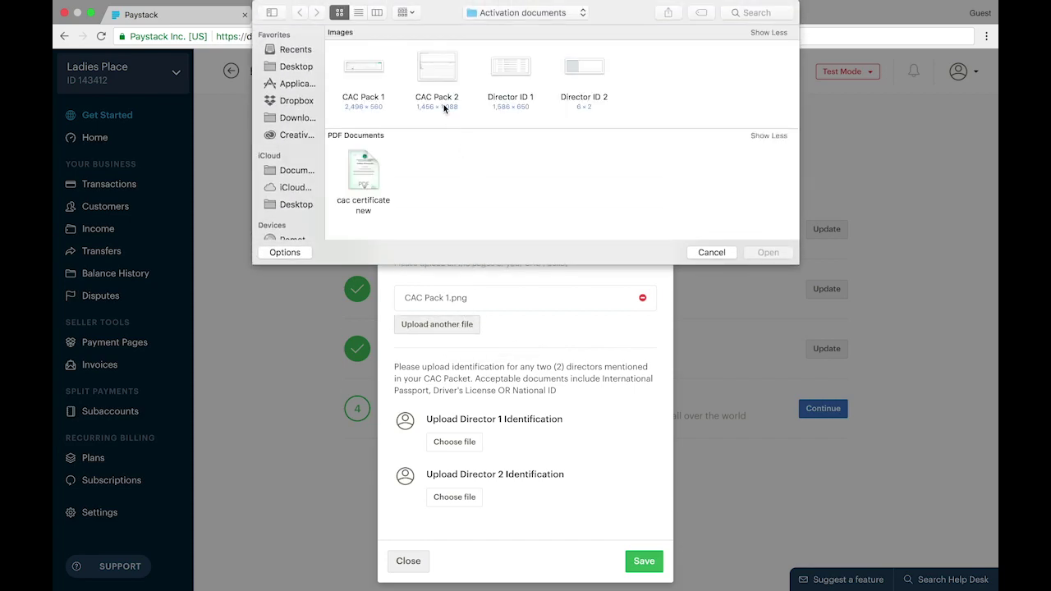
{"action": "double_click", "coordinate": [436, 81]}
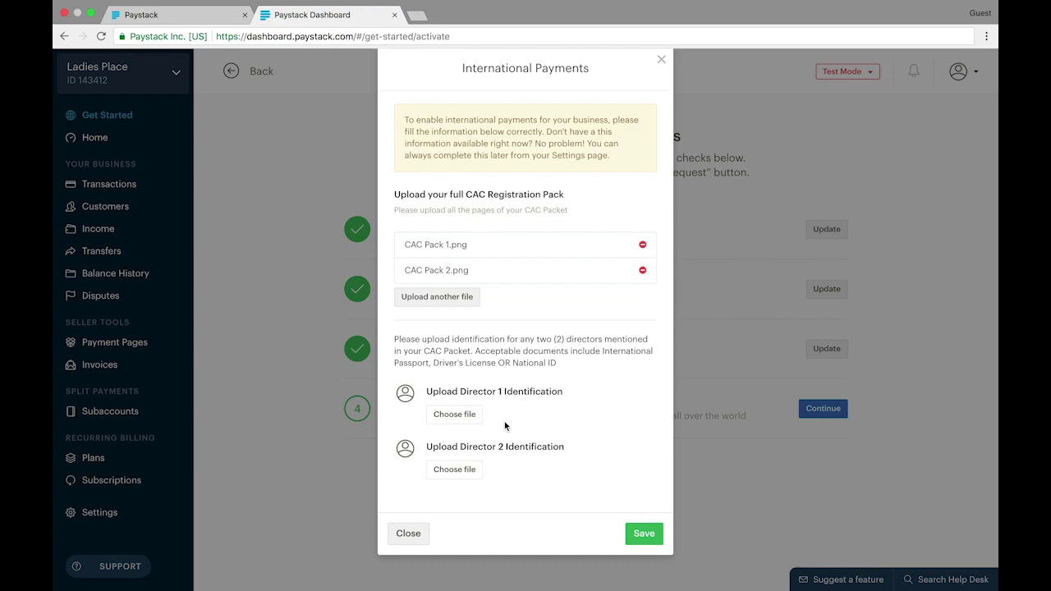
Attach Director ID 1 for the first director and Director ID 2 for the second
{"action": "left_click", "coordinate": [475, 416]}
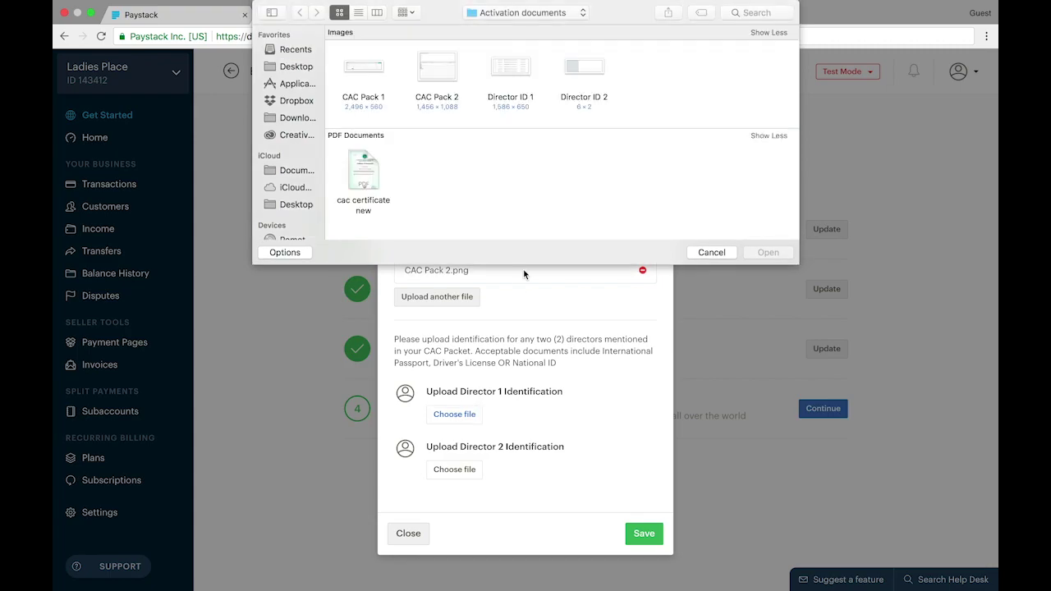
{"action": "left_click", "coordinate": [506, 74]}
{"action": "double_click", "coordinate": [505, 74]}
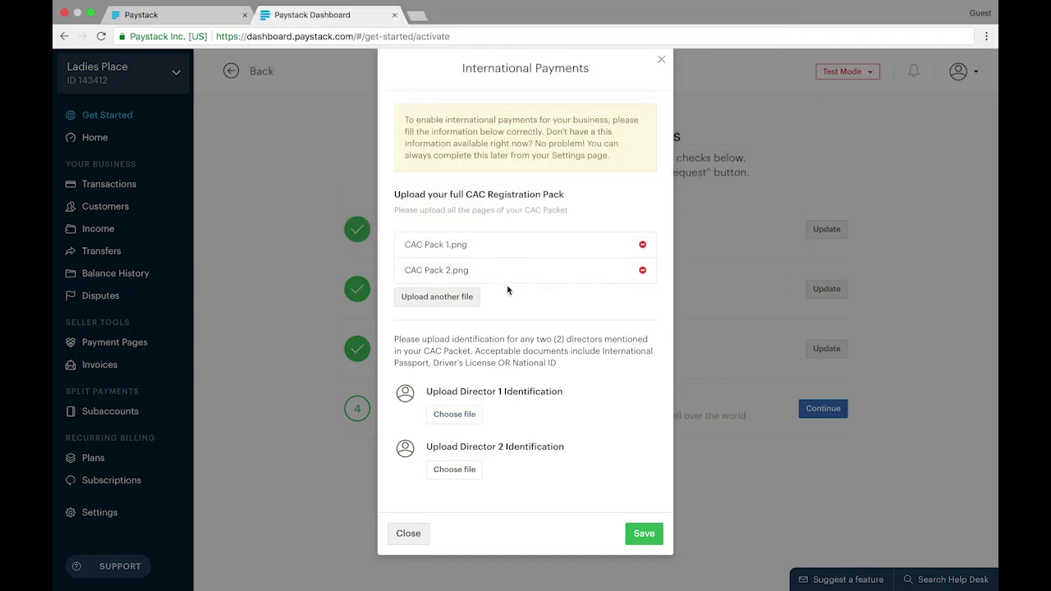
{"action": "left_click", "coordinate": [468, 473]}
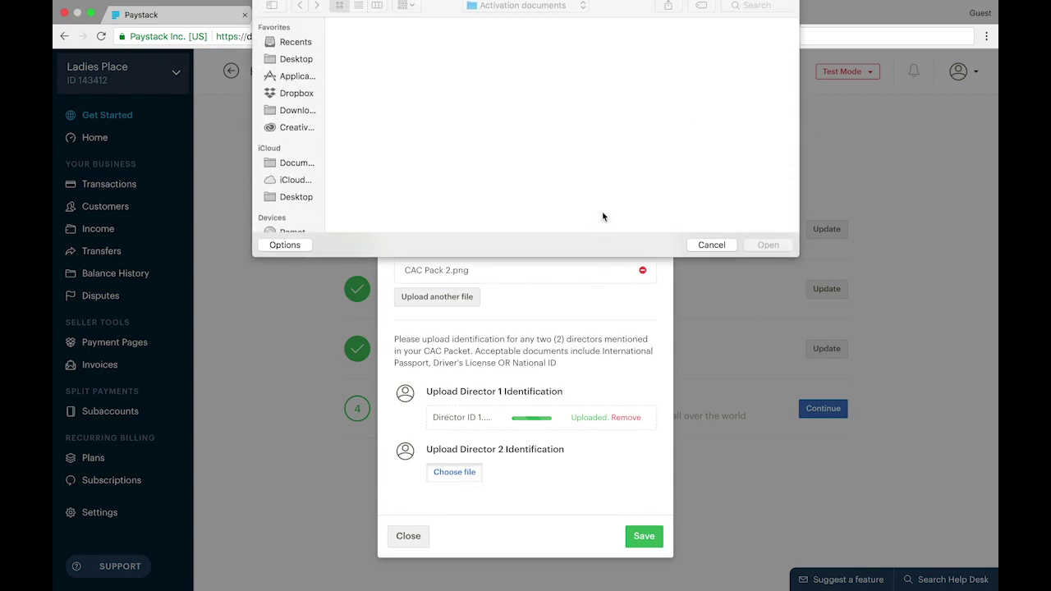
{"action": "double_click", "coordinate": [586, 72]}
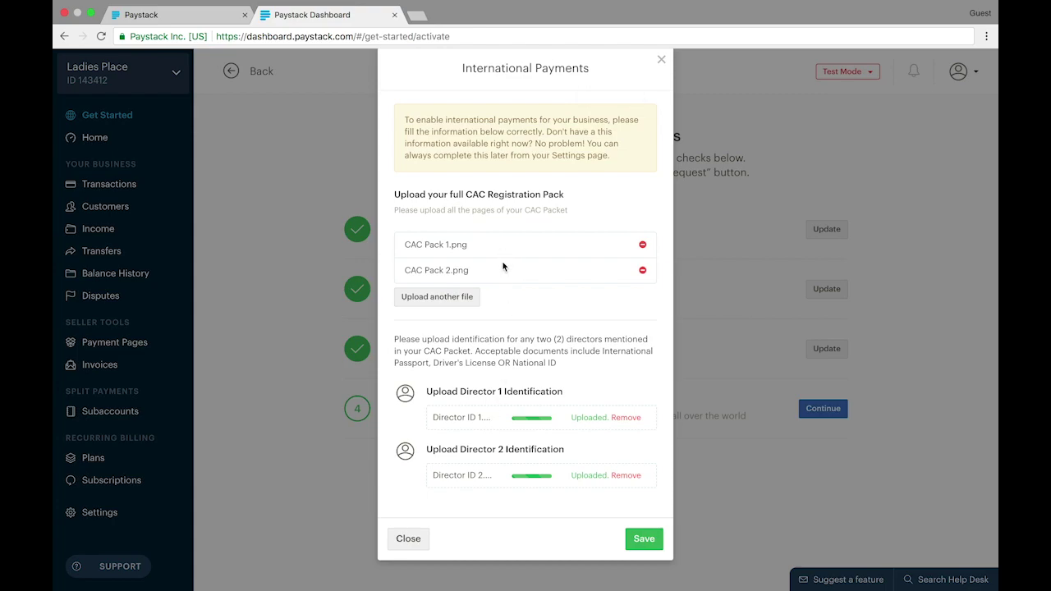
{"action": "scroll", "coordinate": [580, 475], "scroll_direction": "down", "scroll_amount": 2}
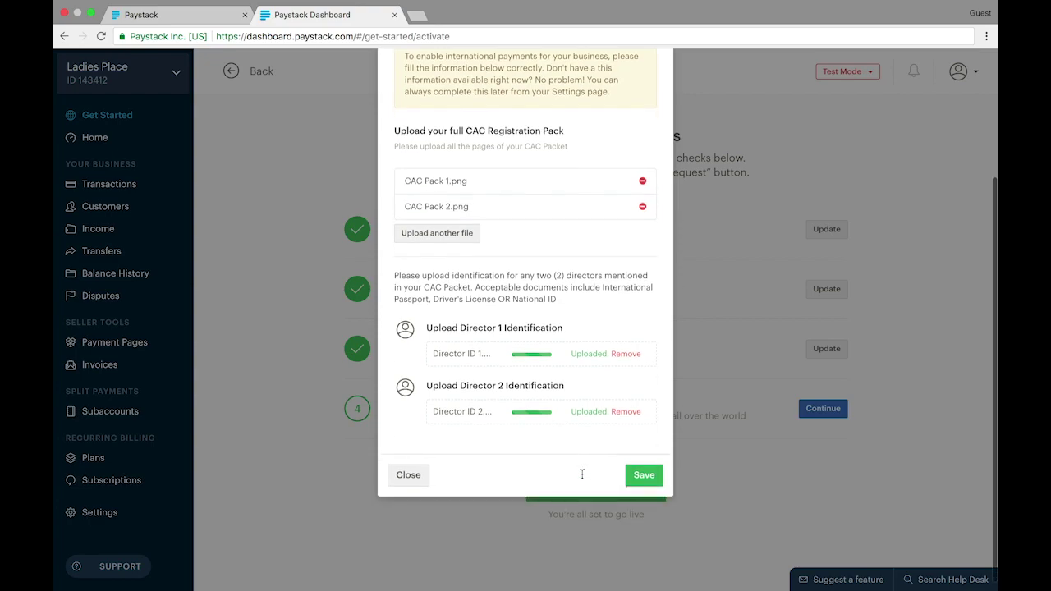
Save the International Payments details
{"action": "left_click", "coordinate": [638, 467]}
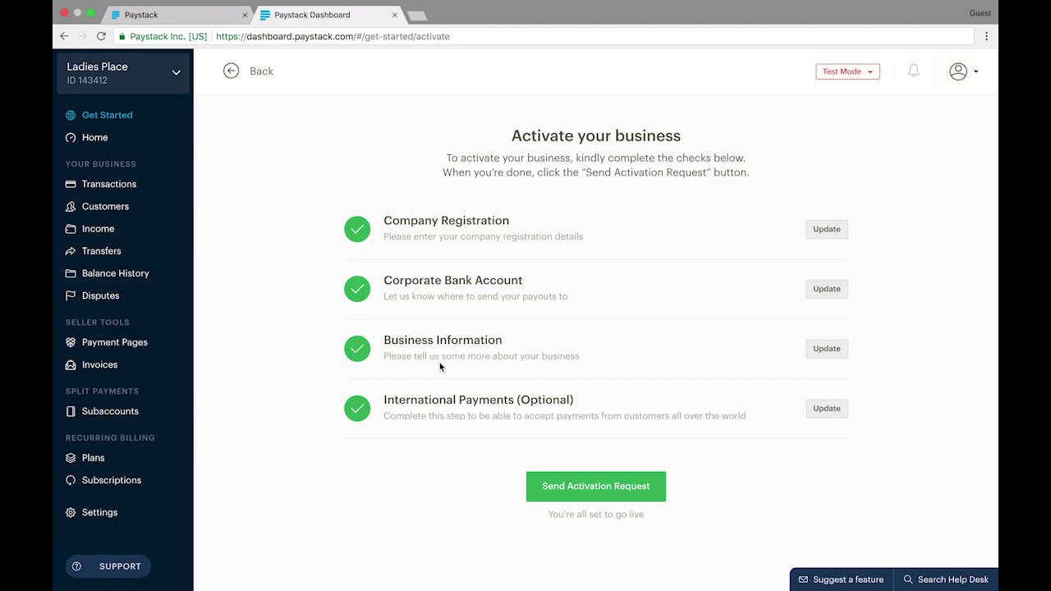
Send the business activation request from the Activate your business page
{"action": "left_click", "coordinate": [575, 487]}
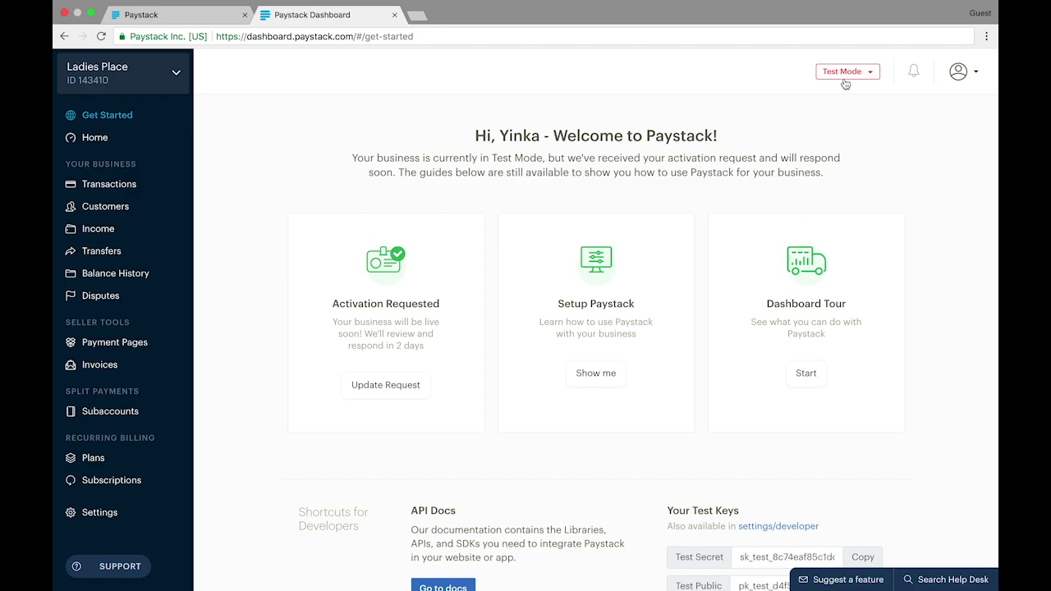
{"action": "mouse_move", "coordinate": [735, 2]}
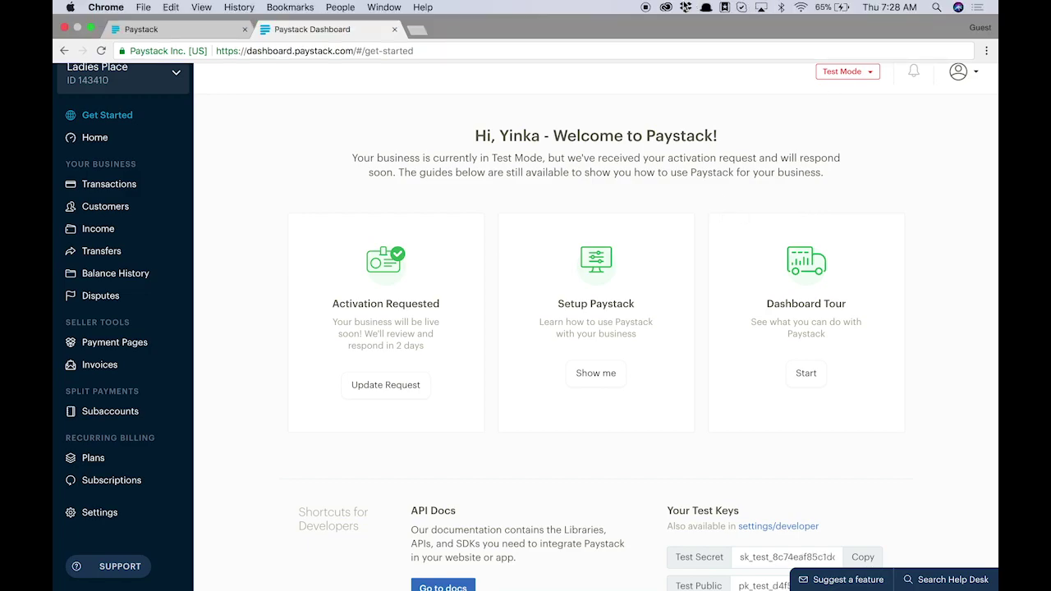